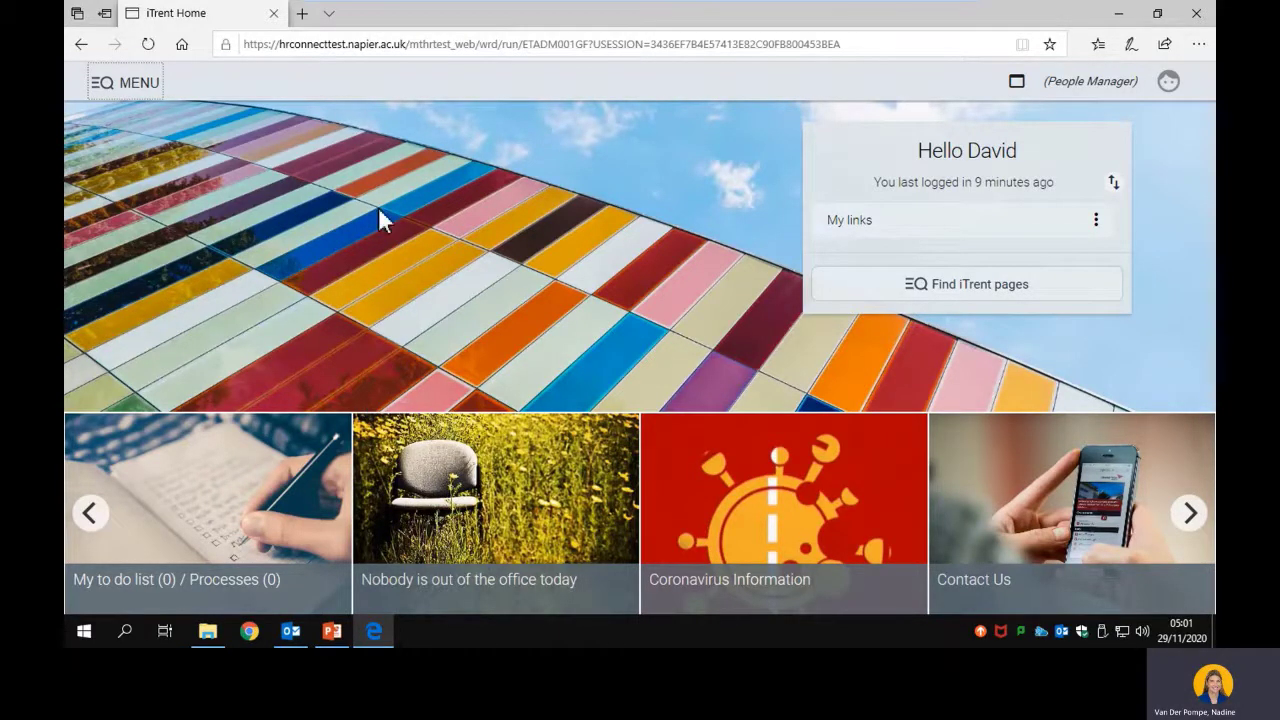
- Open the My Team list and select the first team member to display their summary
click(884, 220)
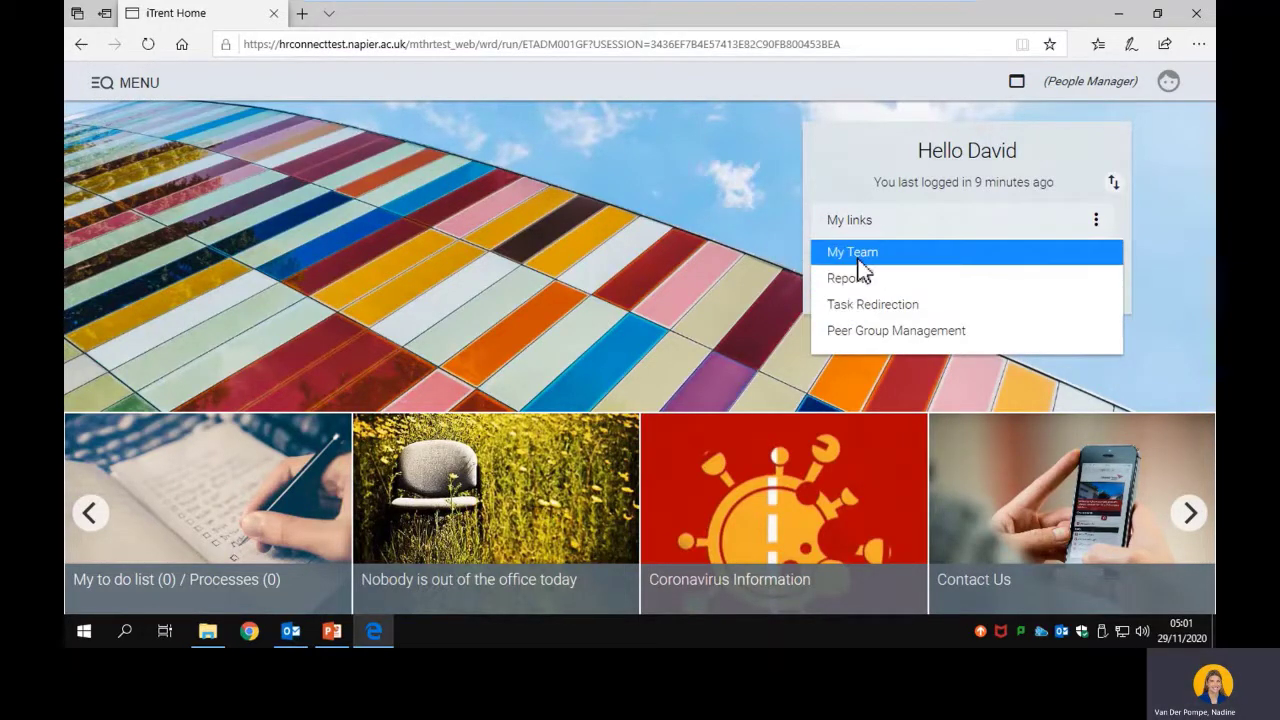
click(858, 256)
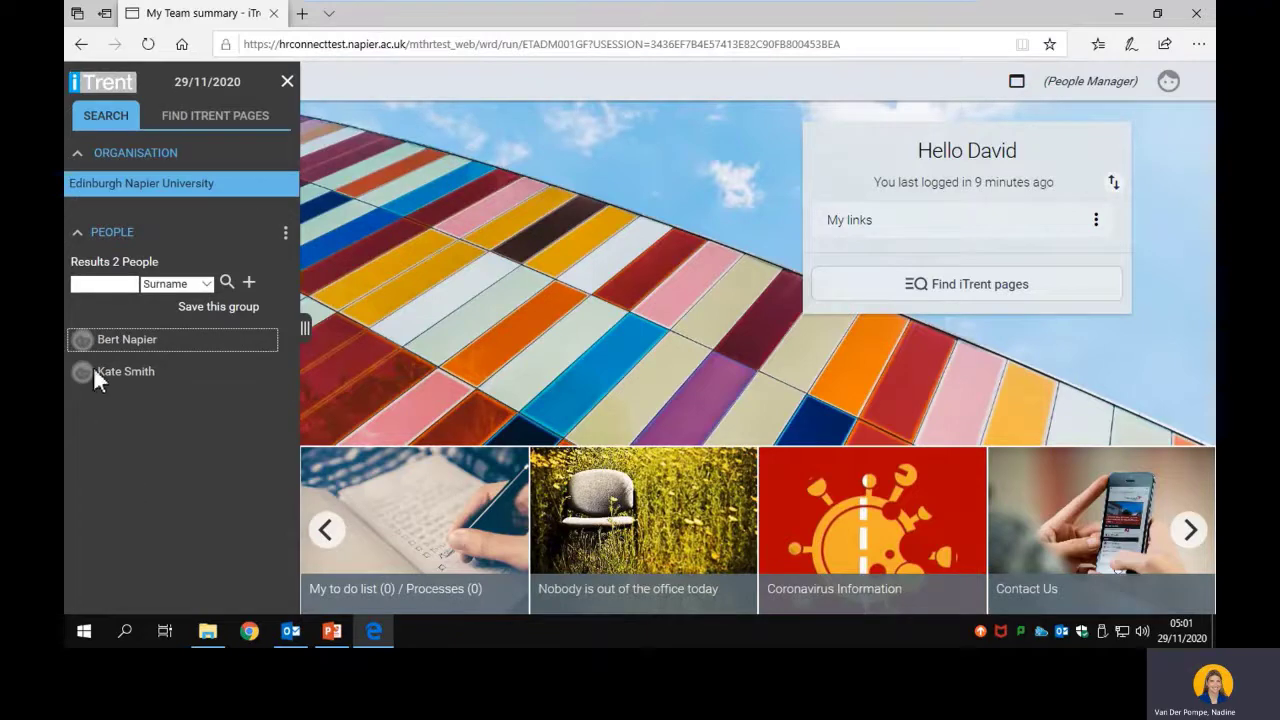
mouse_move(118, 348)
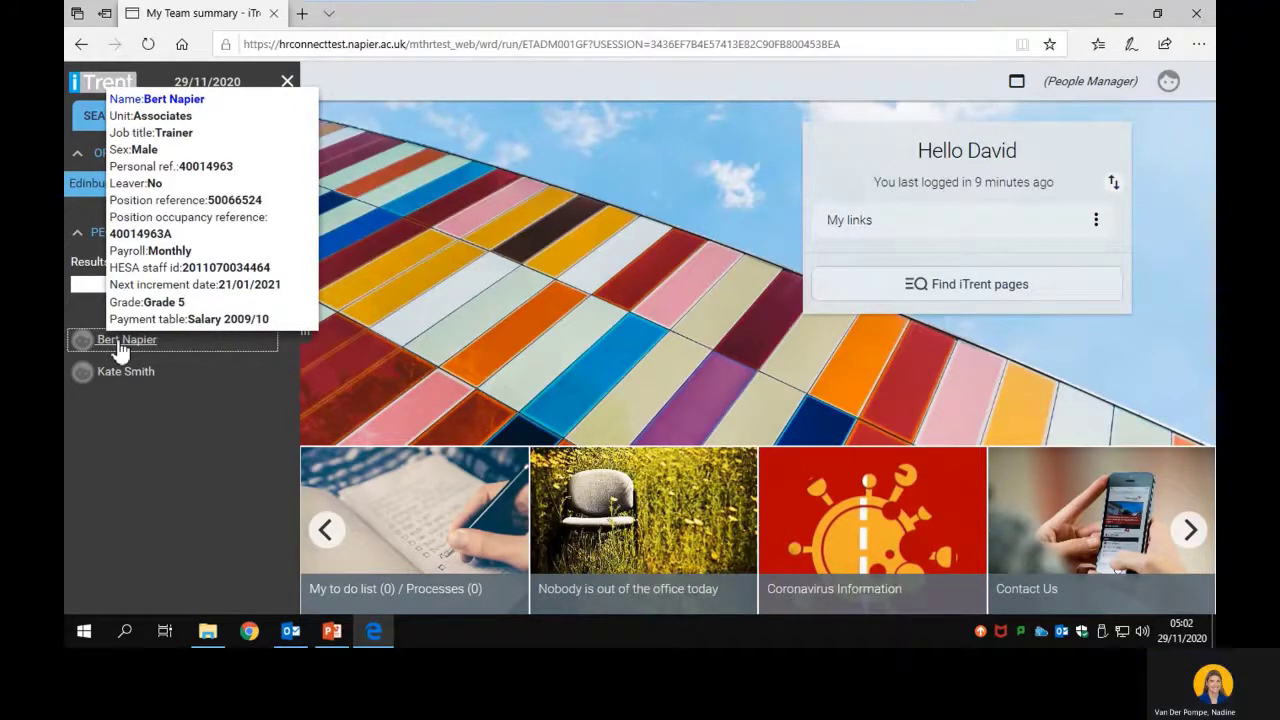
click(118, 348)
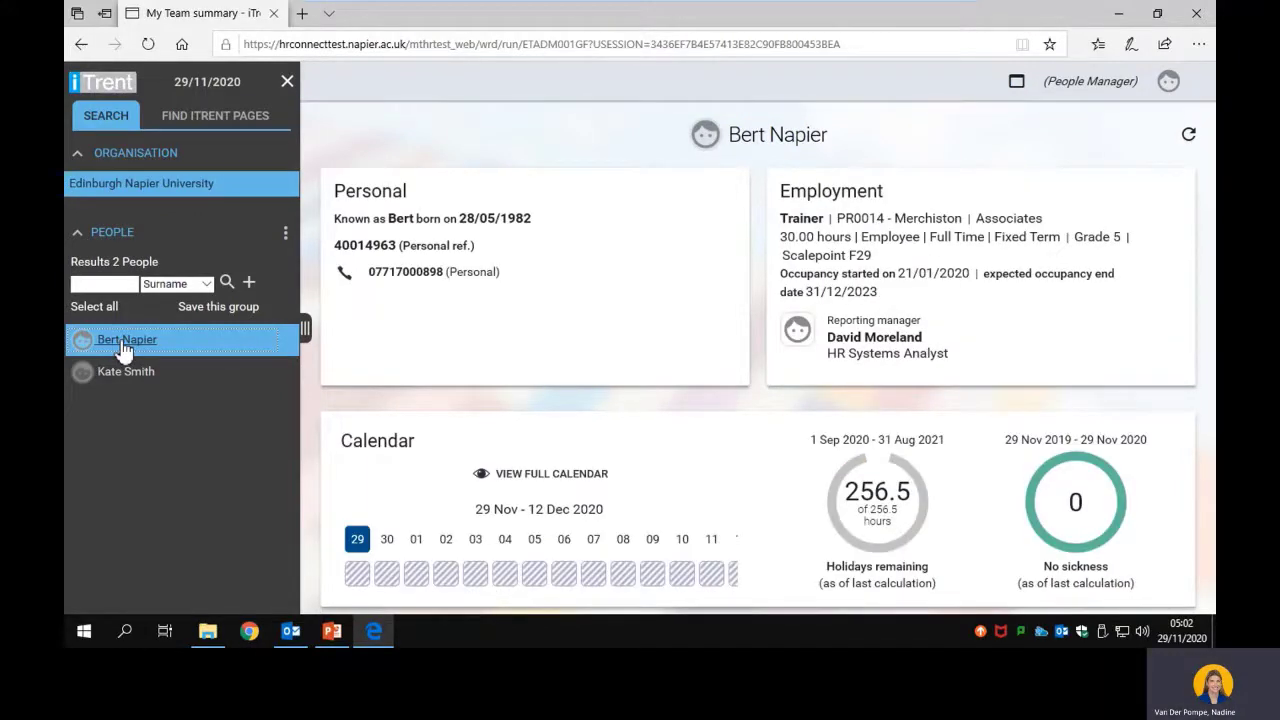
- Open the team member's Performance lifecycle from the My Contribution links
scroll(470, 378, down, 3)
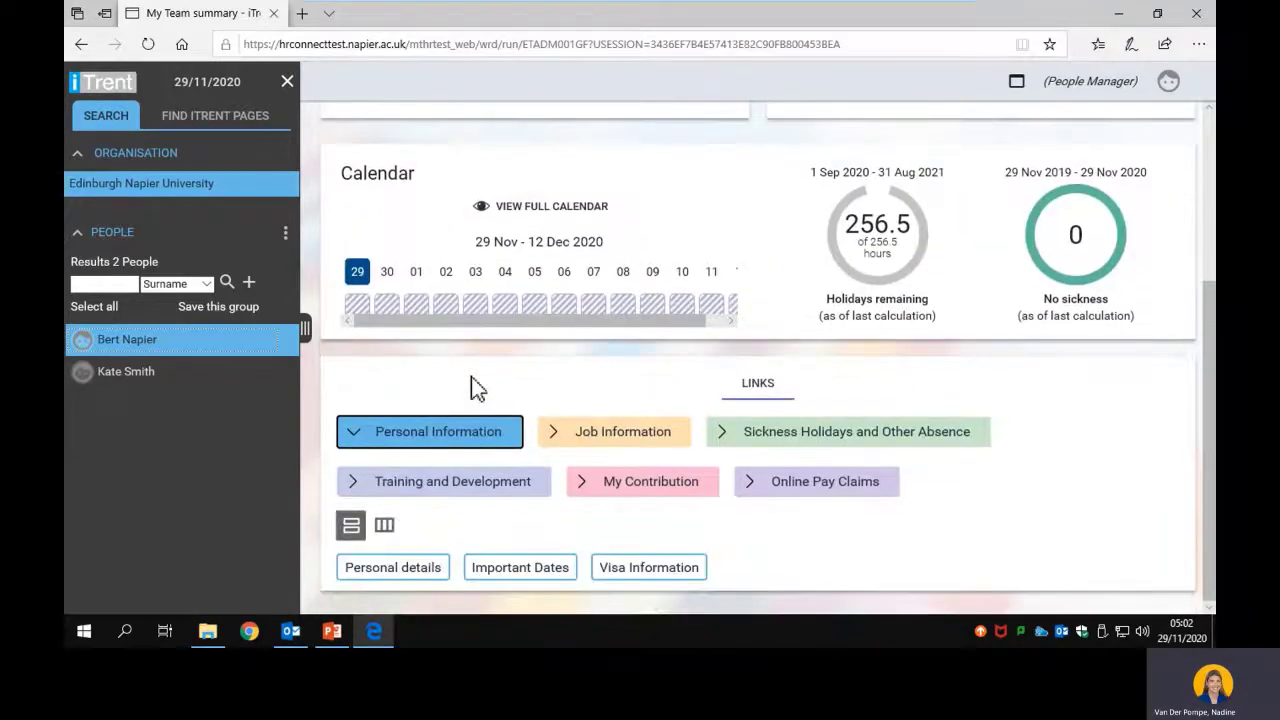
click(652, 486)
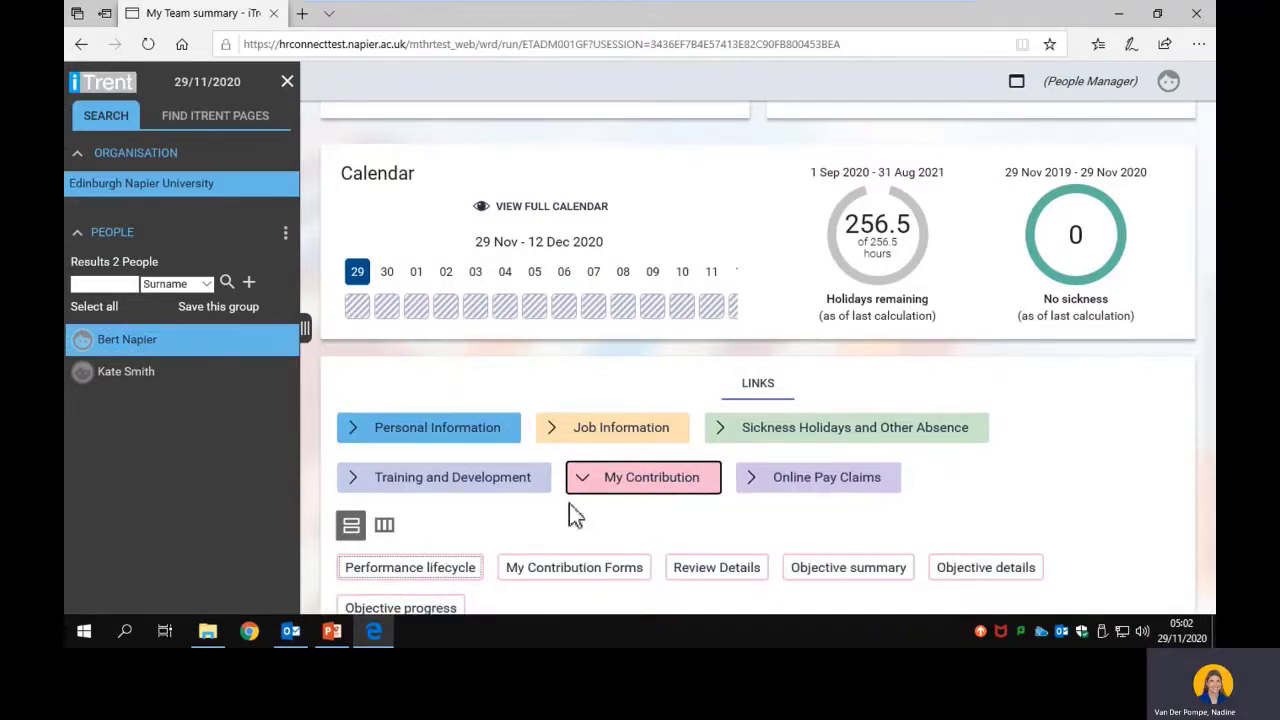
click(419, 569)
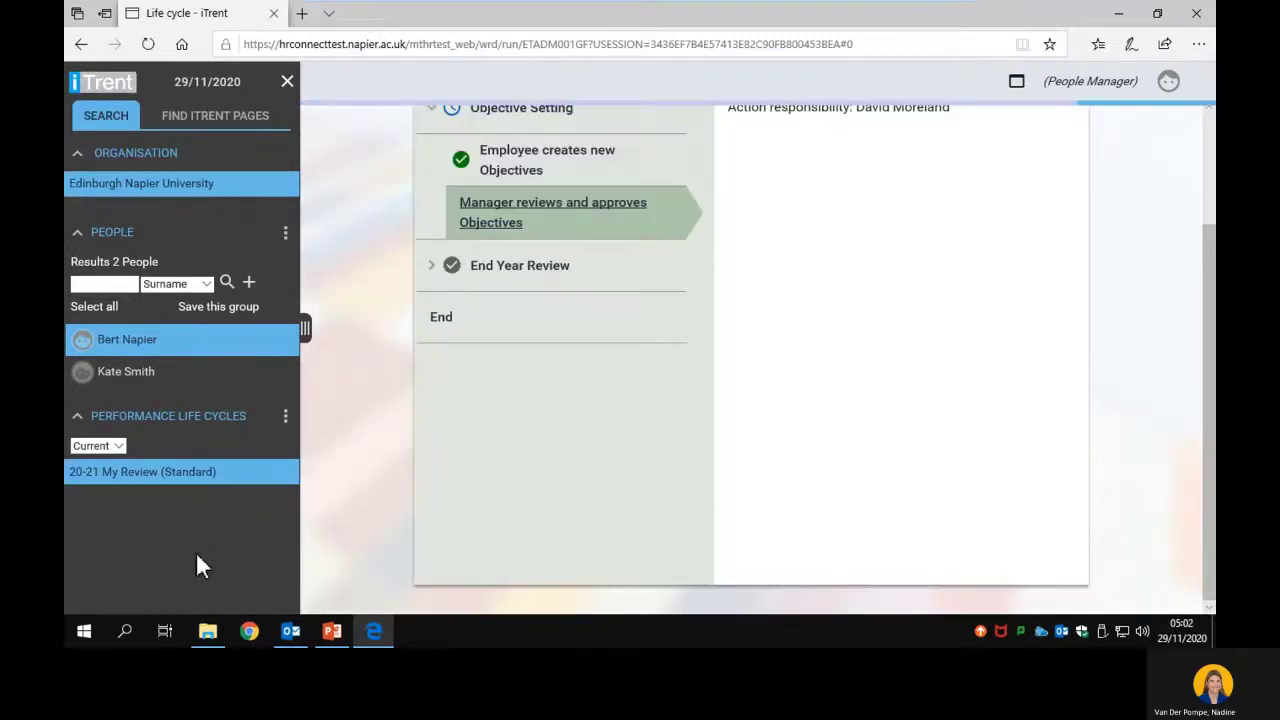
- Open the "Manager reviews and approves Objectives" stage of the 20-21 My Review (Standard) life cycle
mouse_move(102, 489)
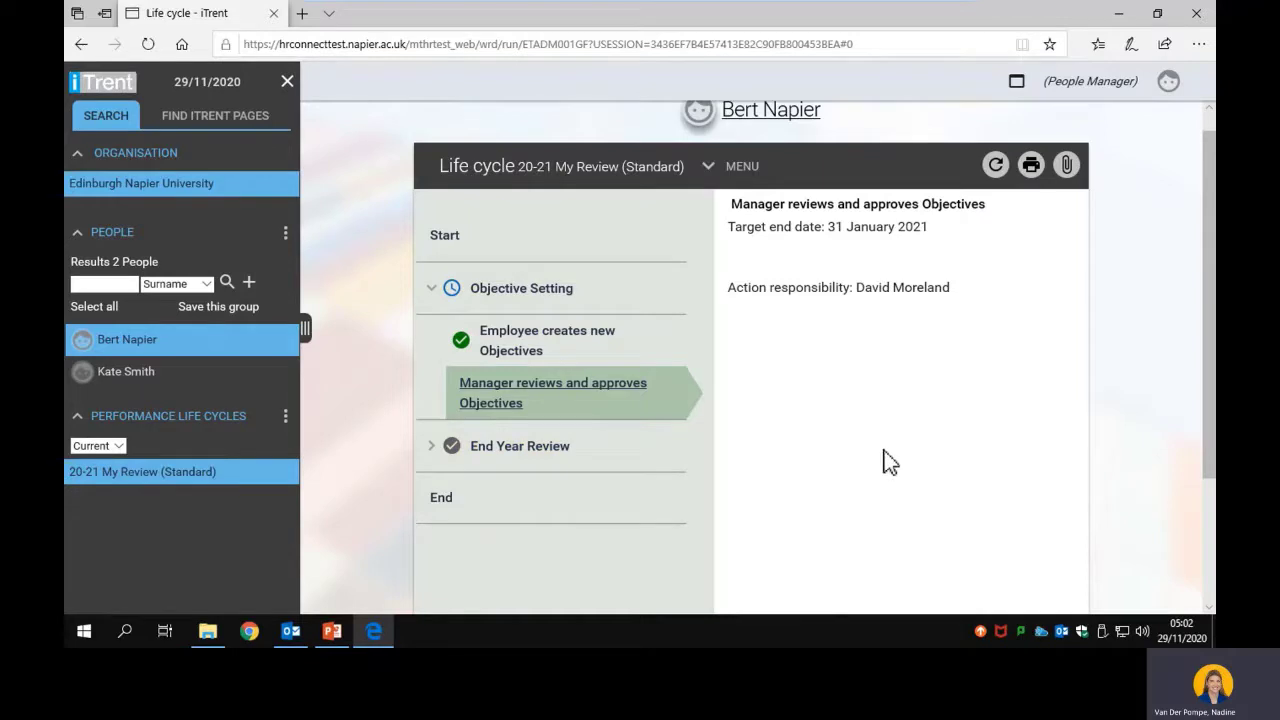
scroll(884, 460, down, 2)
scroll(891, 460, up, 1)
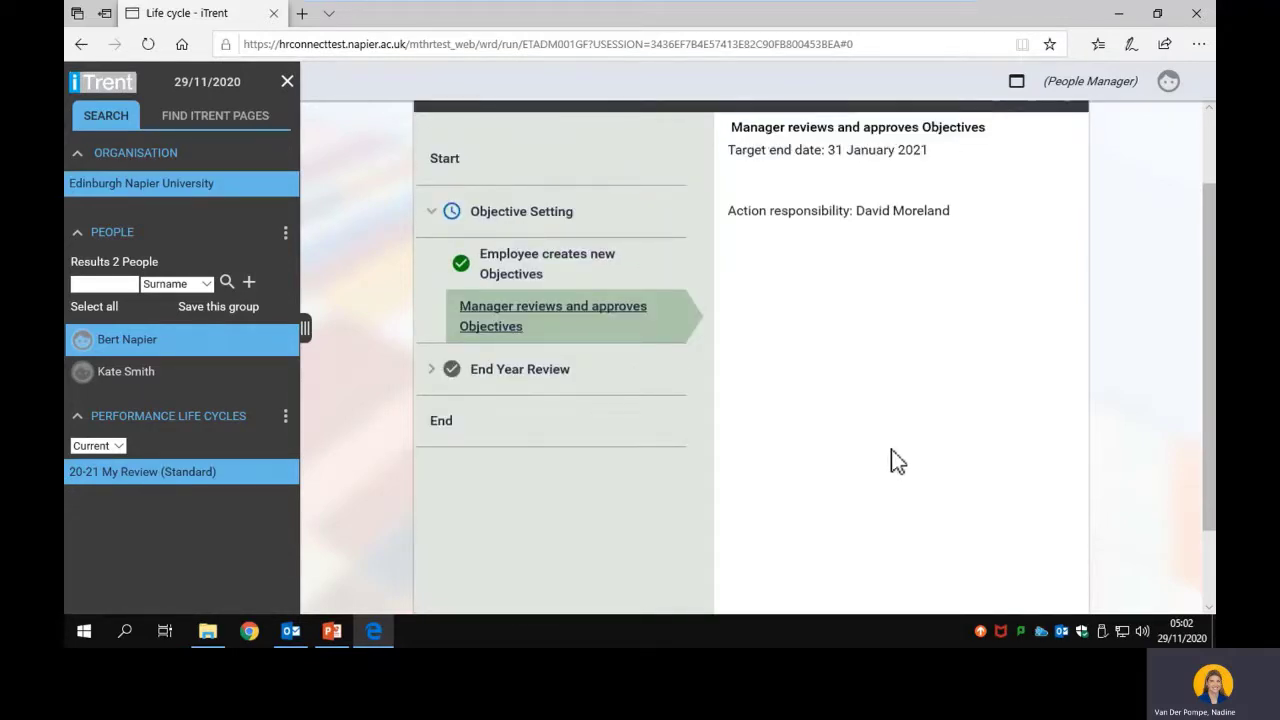
scroll(699, 455, up, 1)
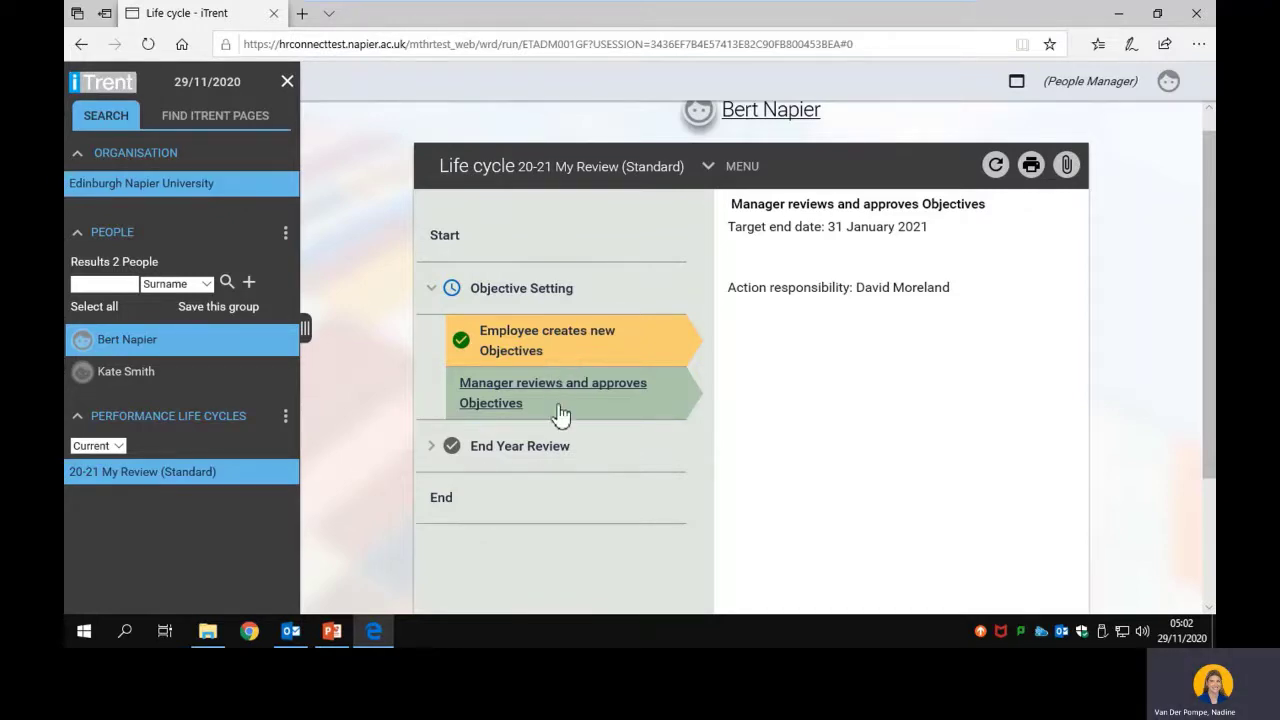
click(491, 395)
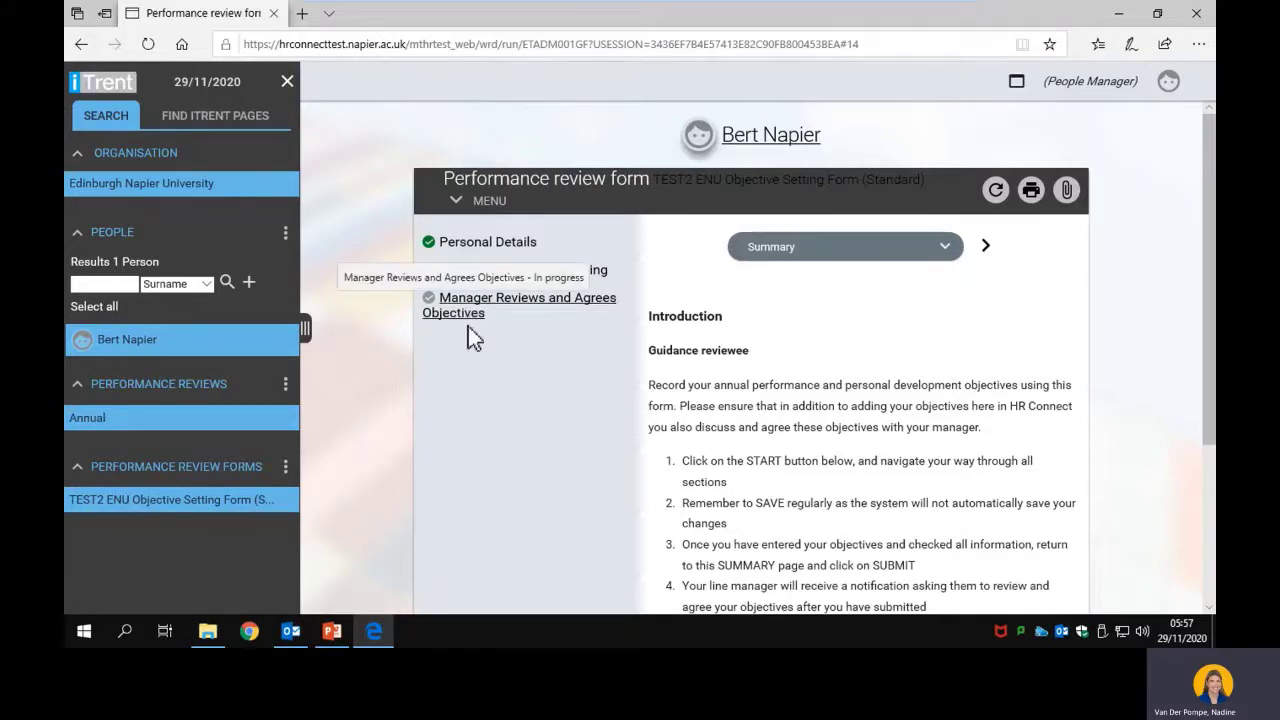
- Read the reviewee and reviewer guidance on the form's Summary page, and start the performance review form
scroll(580, 398, down, 1)
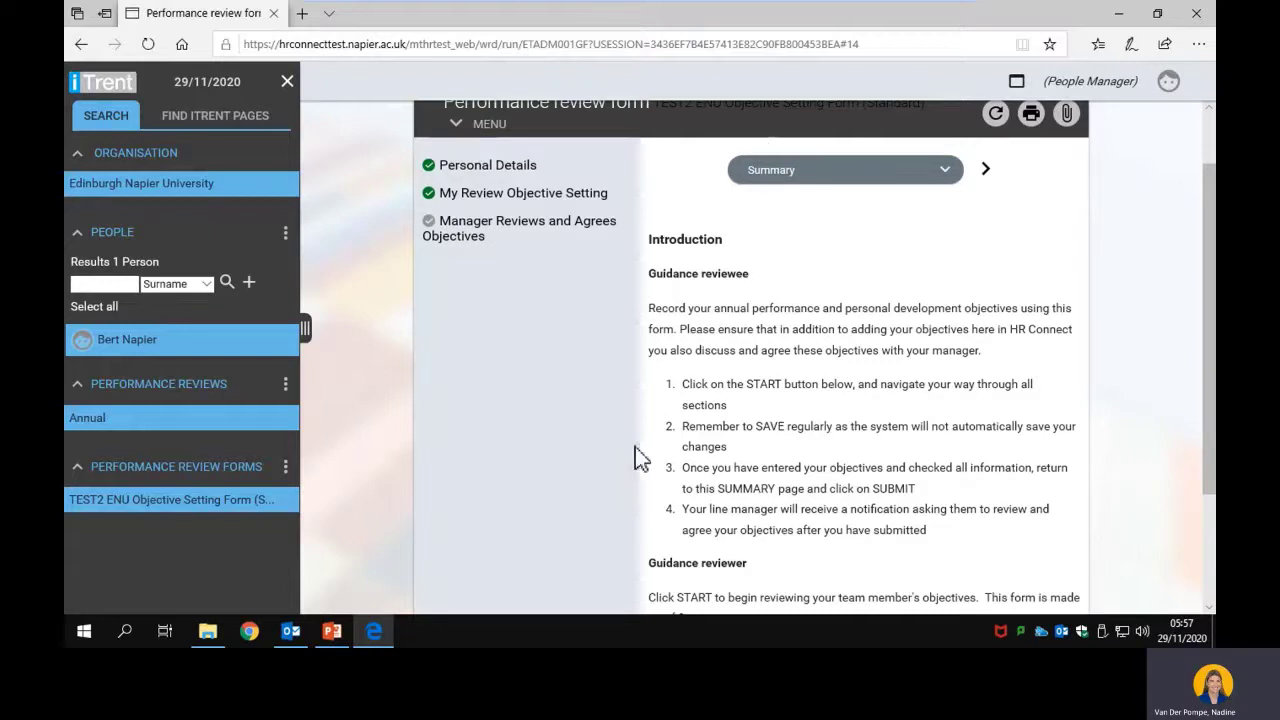
scroll(567, 428, down, 1)
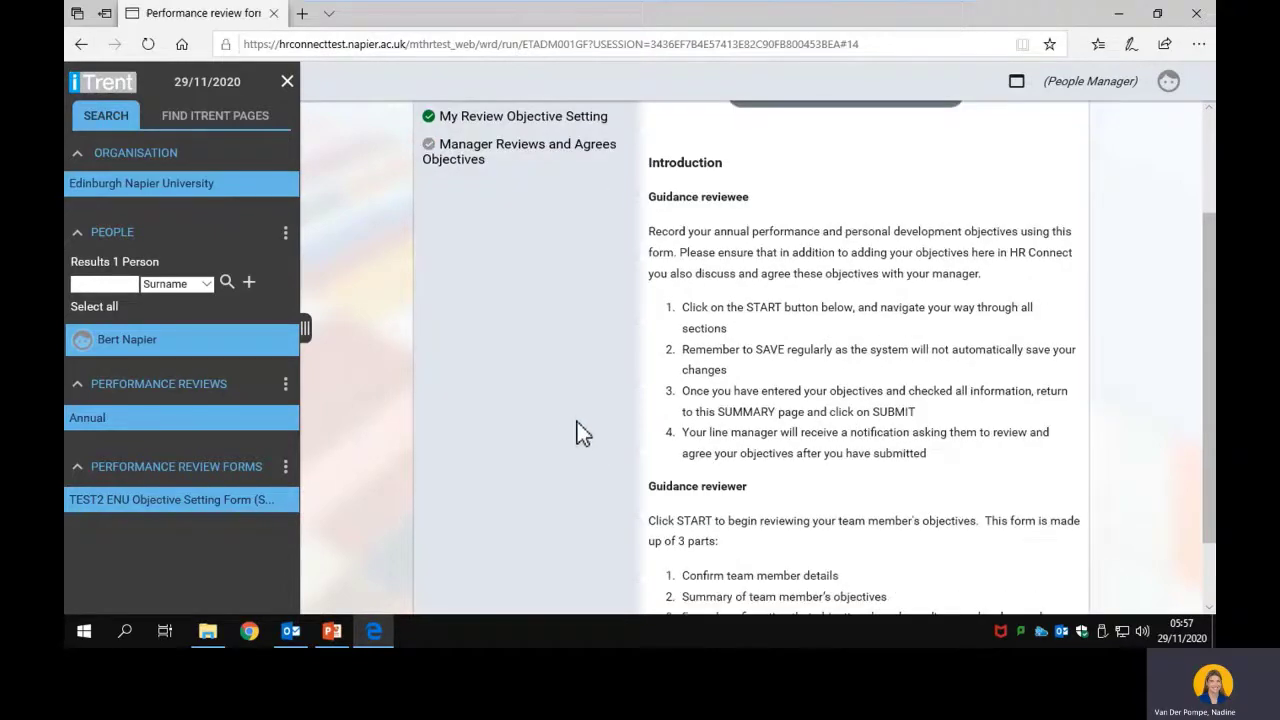
scroll(578, 430, down, 1)
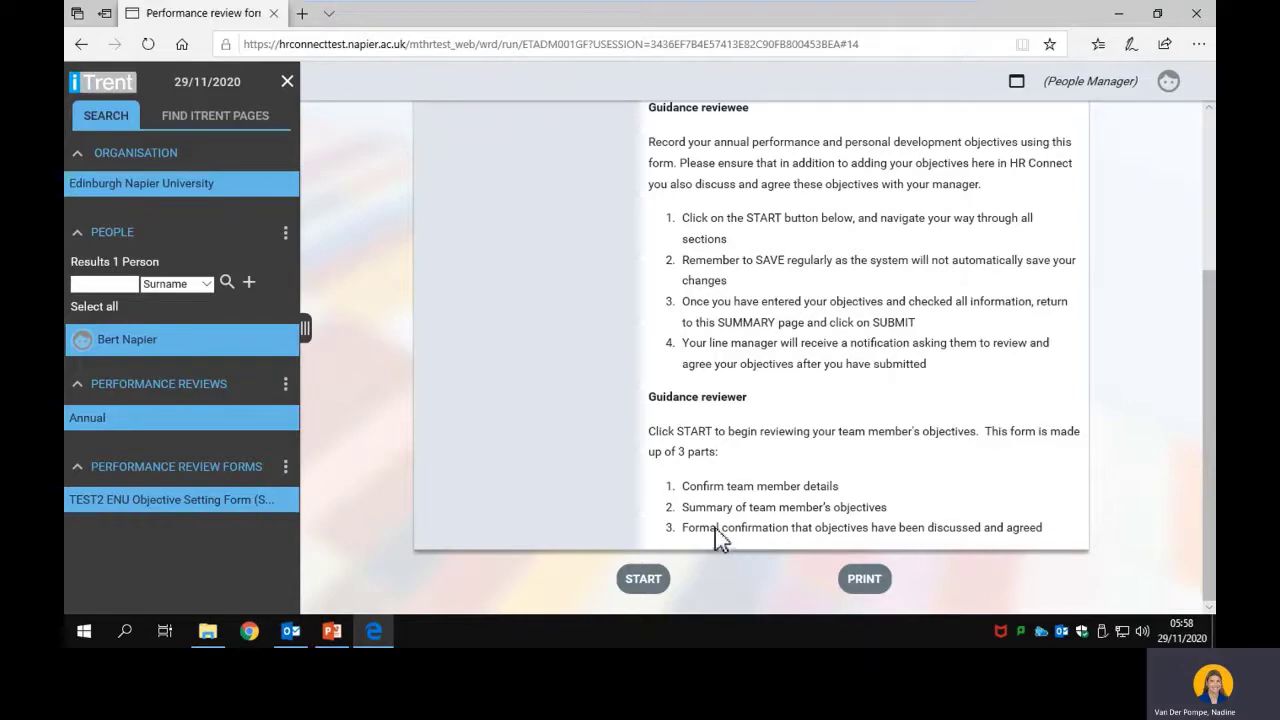
scroll(503, 361, up, 2)
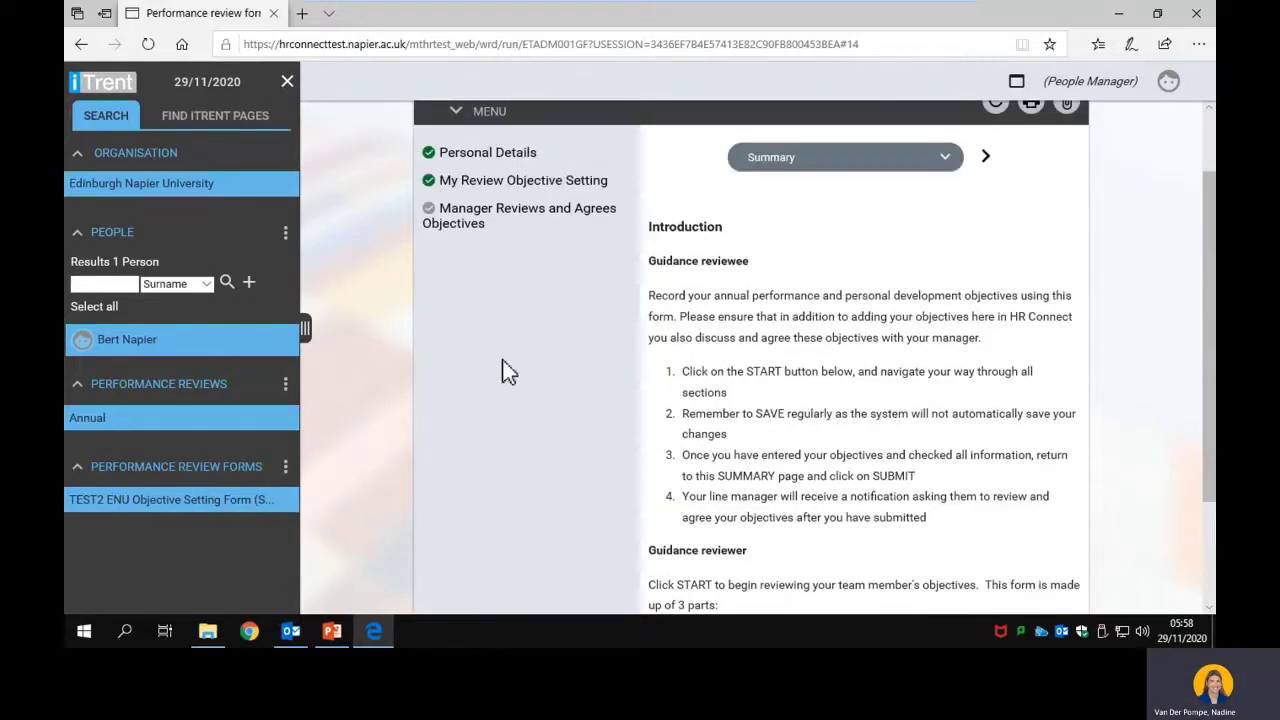
scroll(502, 360, down, 3)
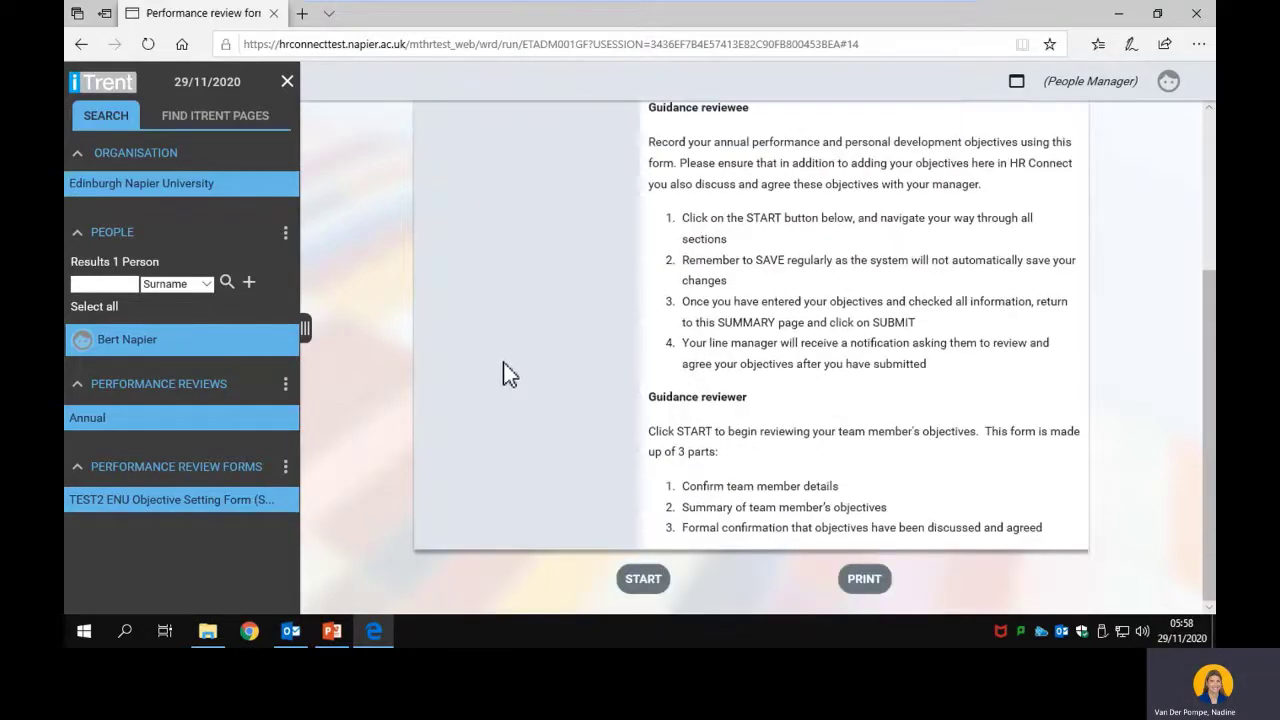
click(640, 580)
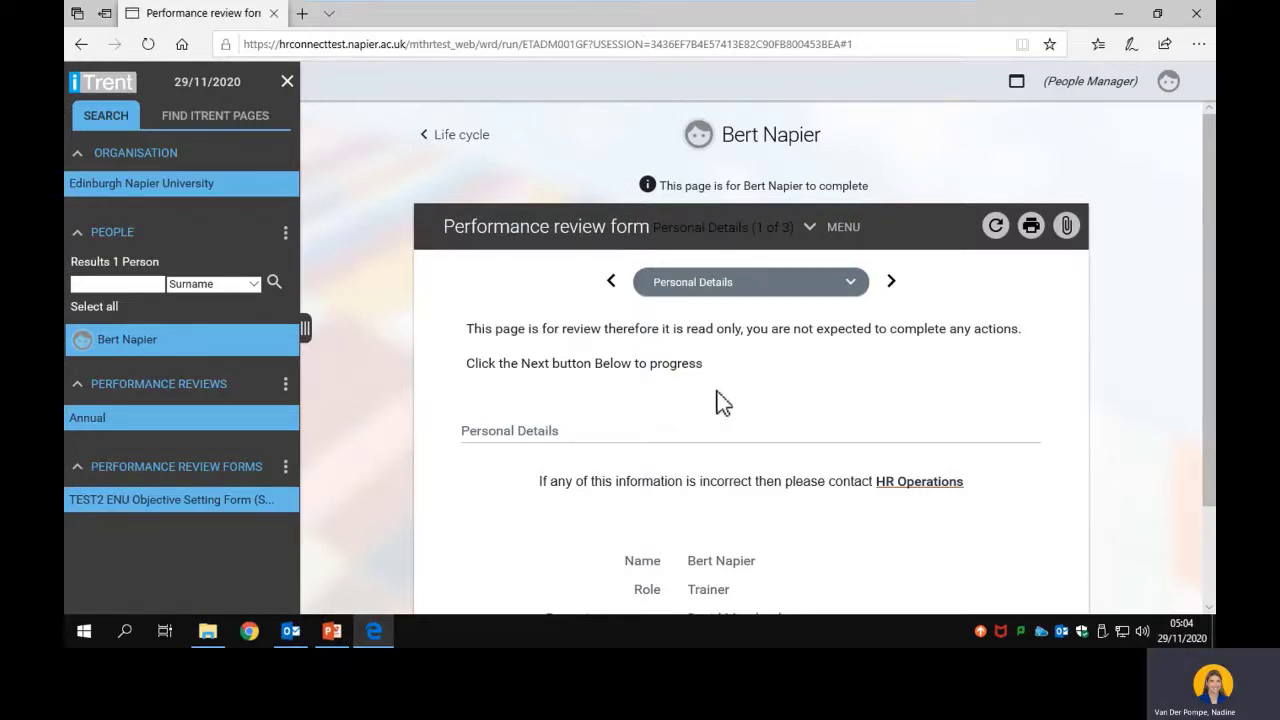
- Check the team member's read-only Personal Details and continue to the My Review Objective Setting section
scroll(712, 418, down, 1)
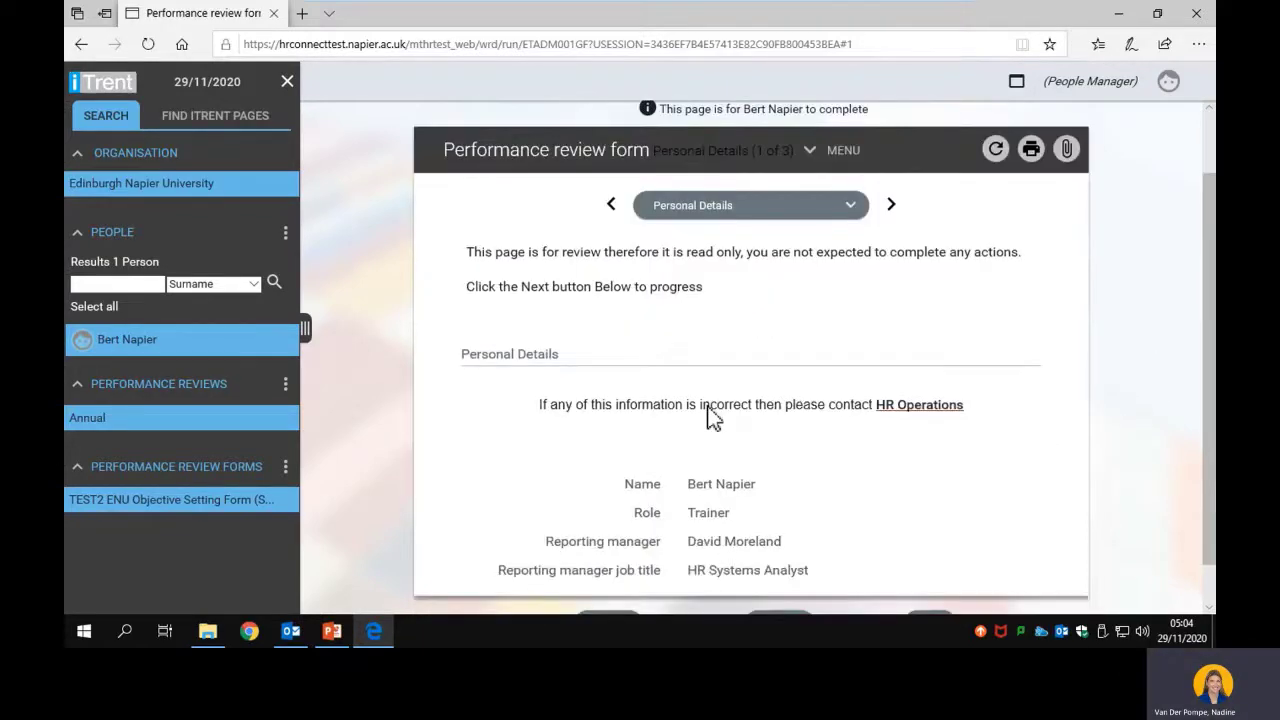
scroll(712, 418, down, 1)
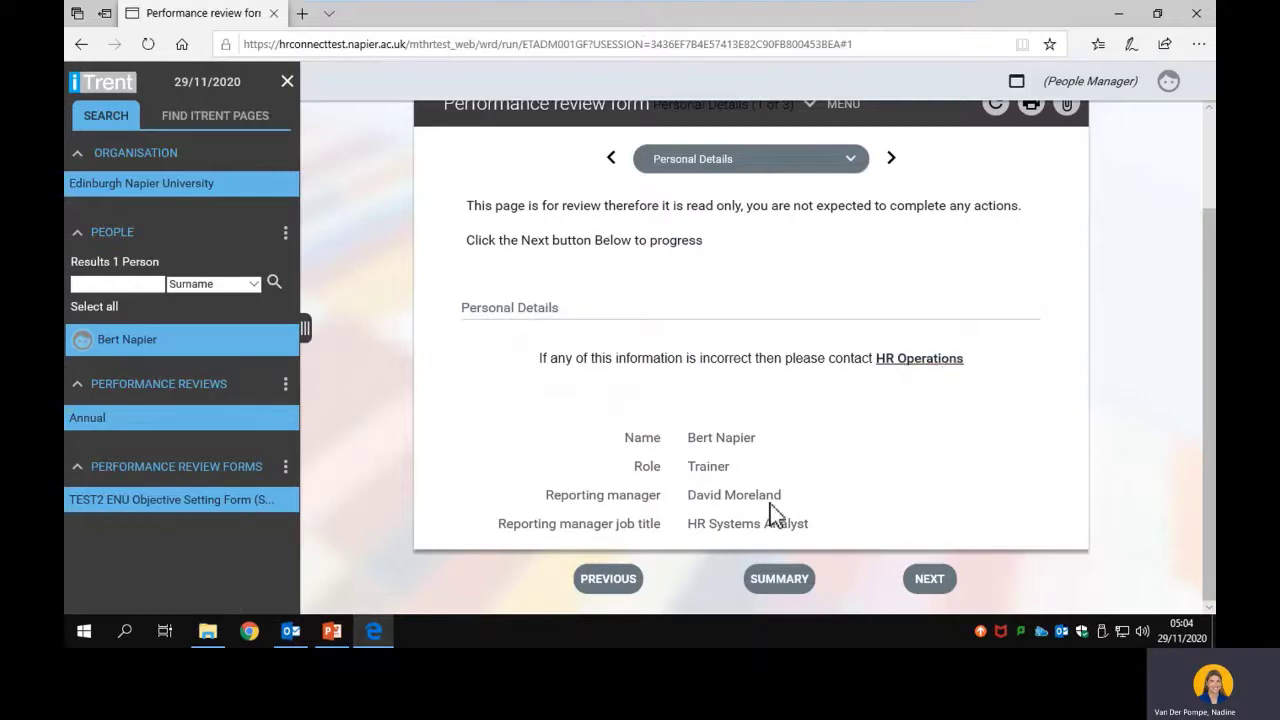
click(930, 582)
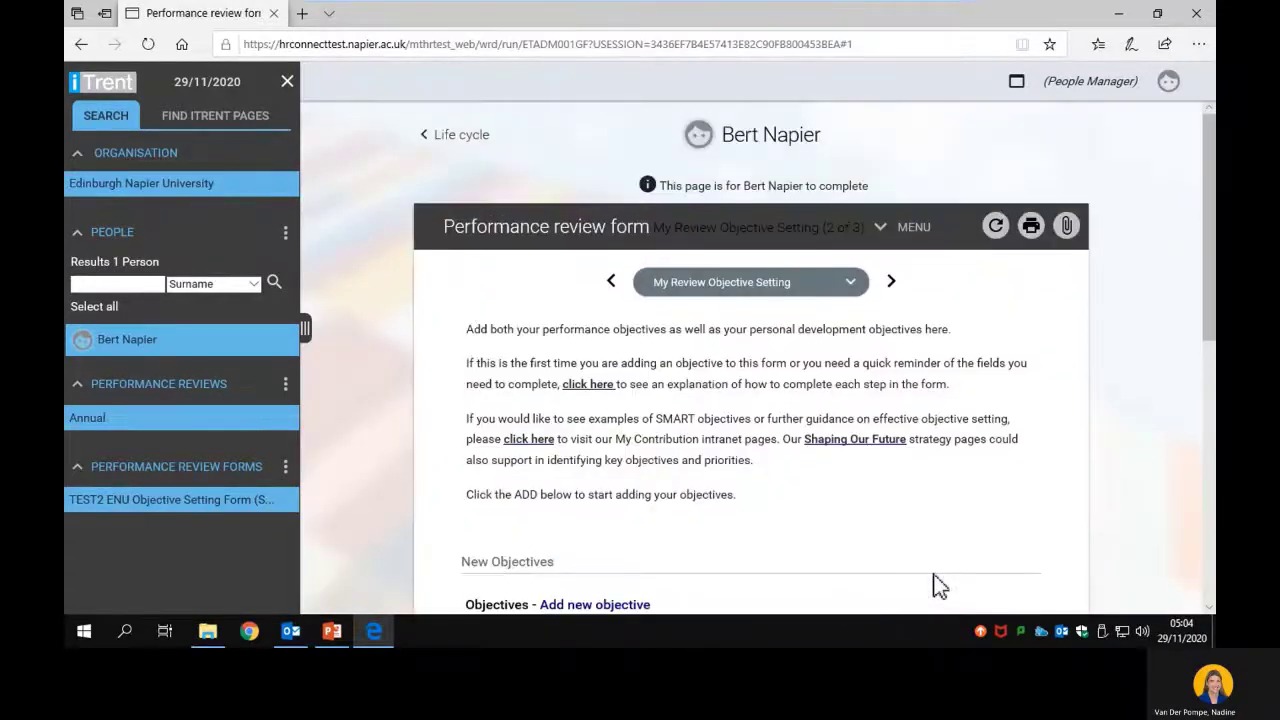
- Review the titles, types, target completion dates and descriptions of the team member's new objectives
scroll(940, 585, down, 2)
scroll(937, 585, up, 1)
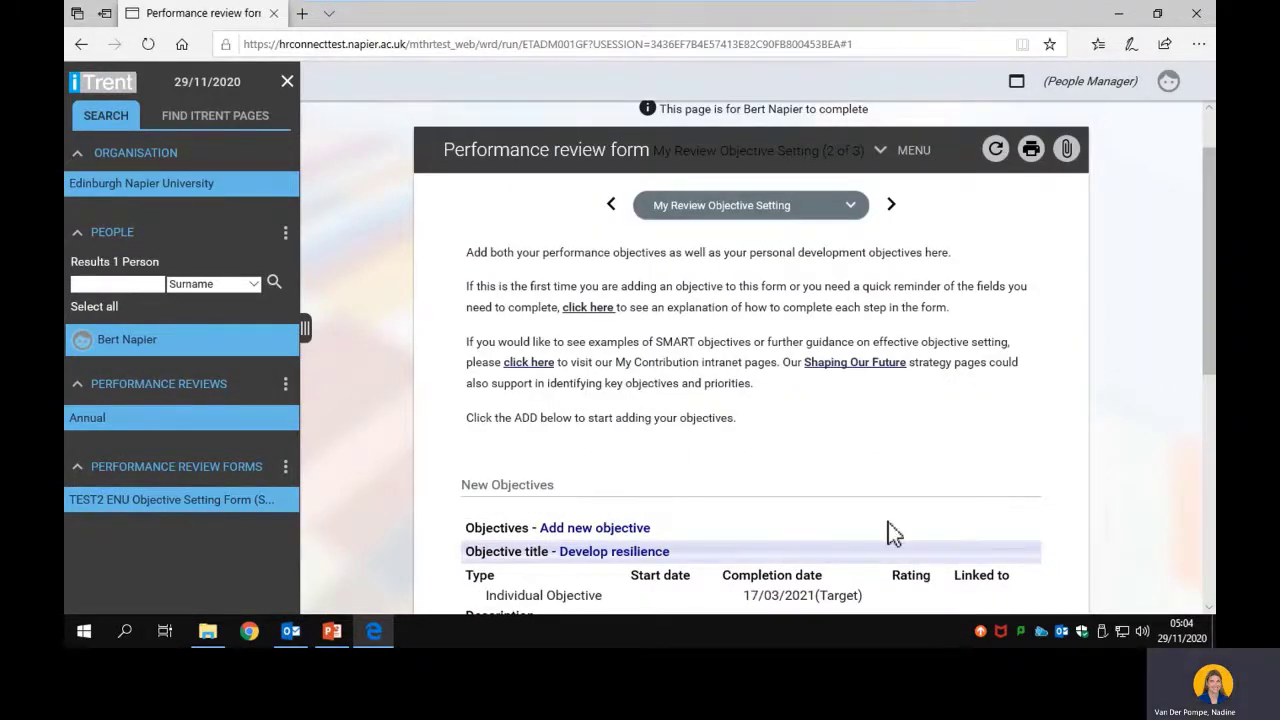
scroll(893, 533, down, 4)
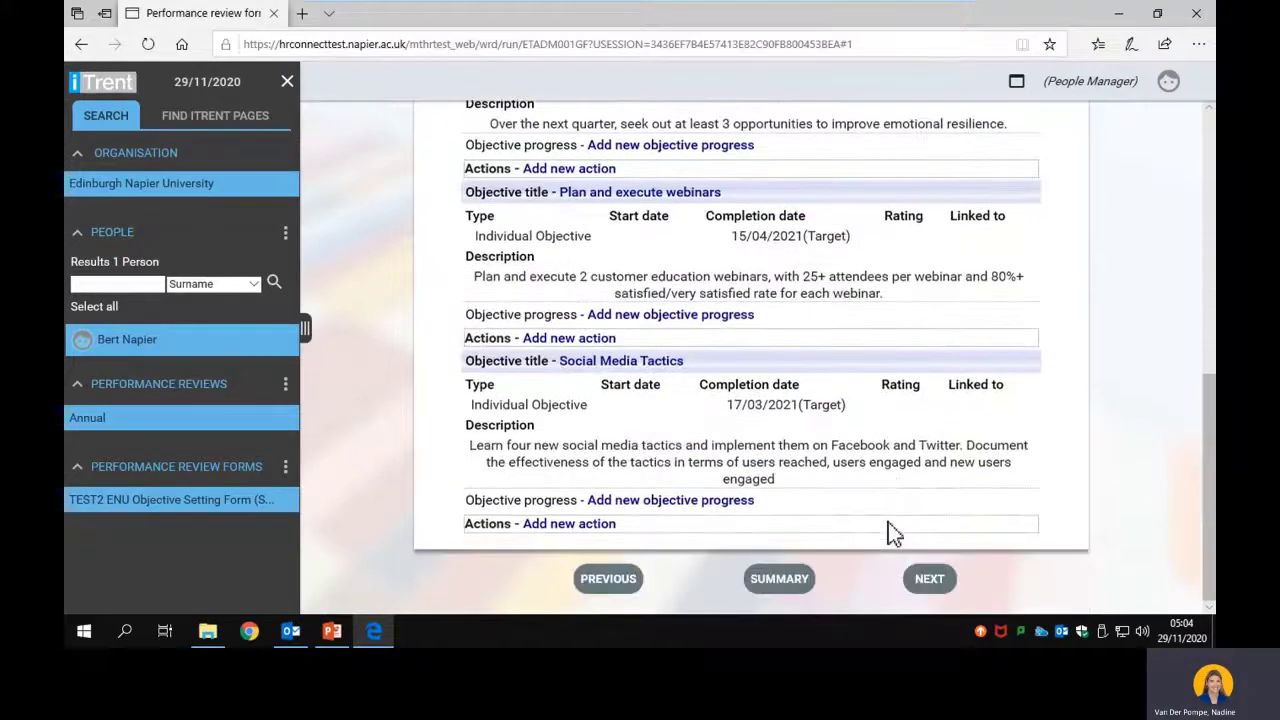
scroll(889, 522, up, 3)
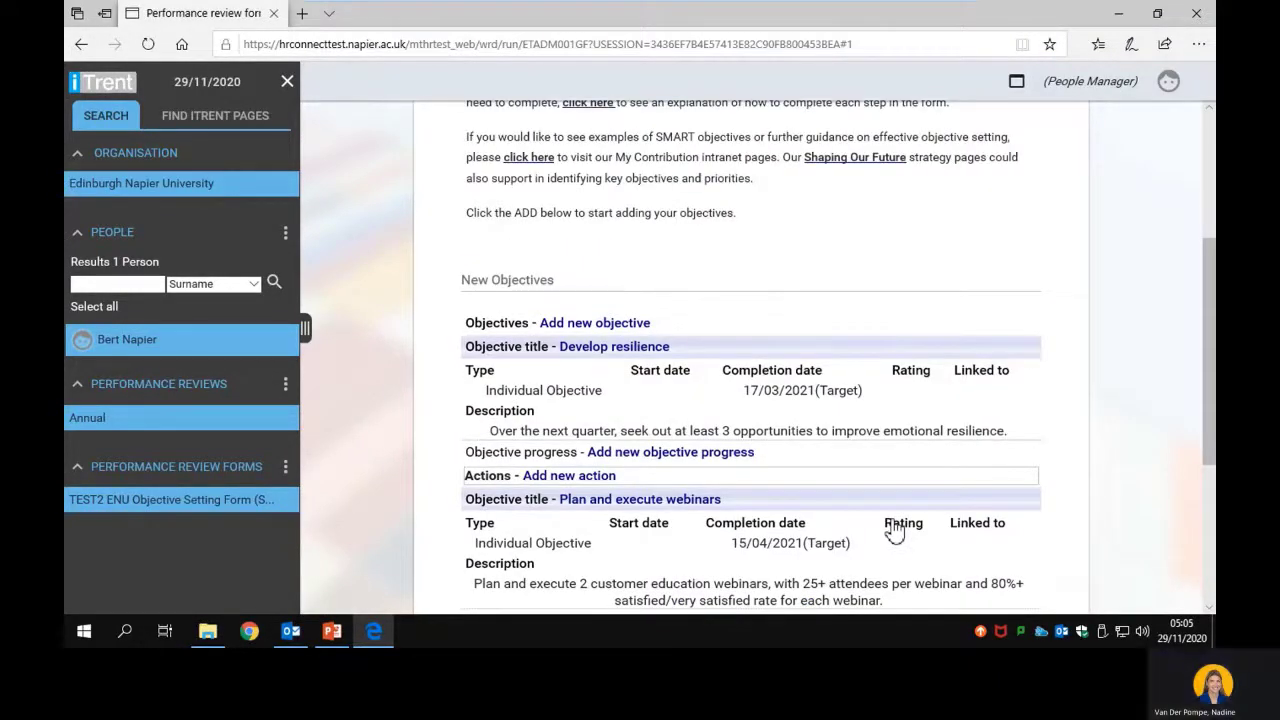
scroll(893, 533, up, 2)
scroll(895, 533, down, 2)
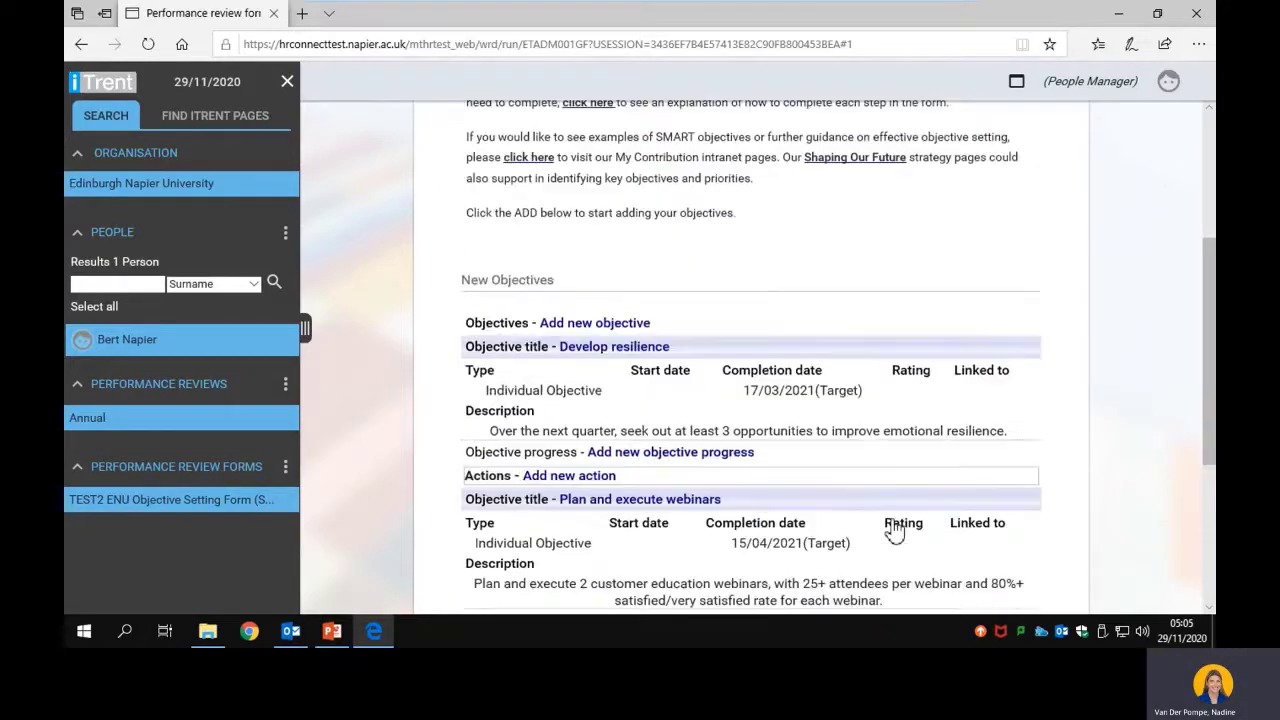
scroll(895, 533, down, 1)
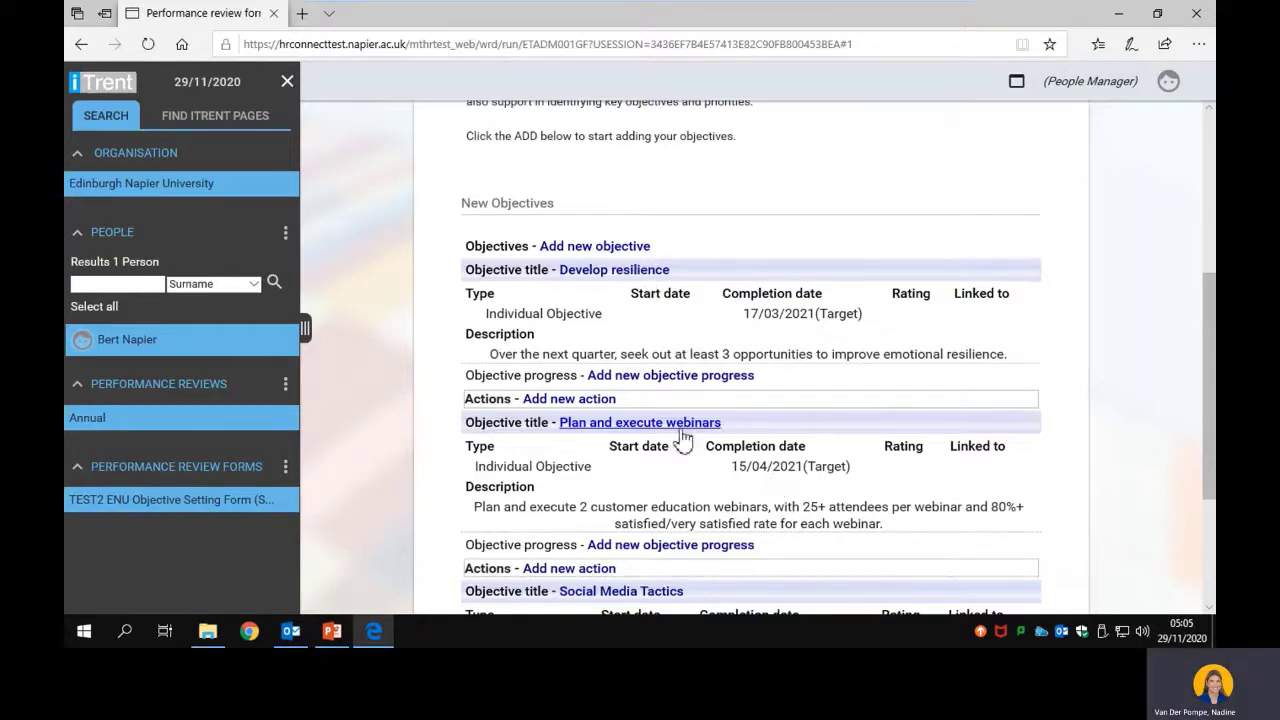
scroll(683, 440, down, 3)
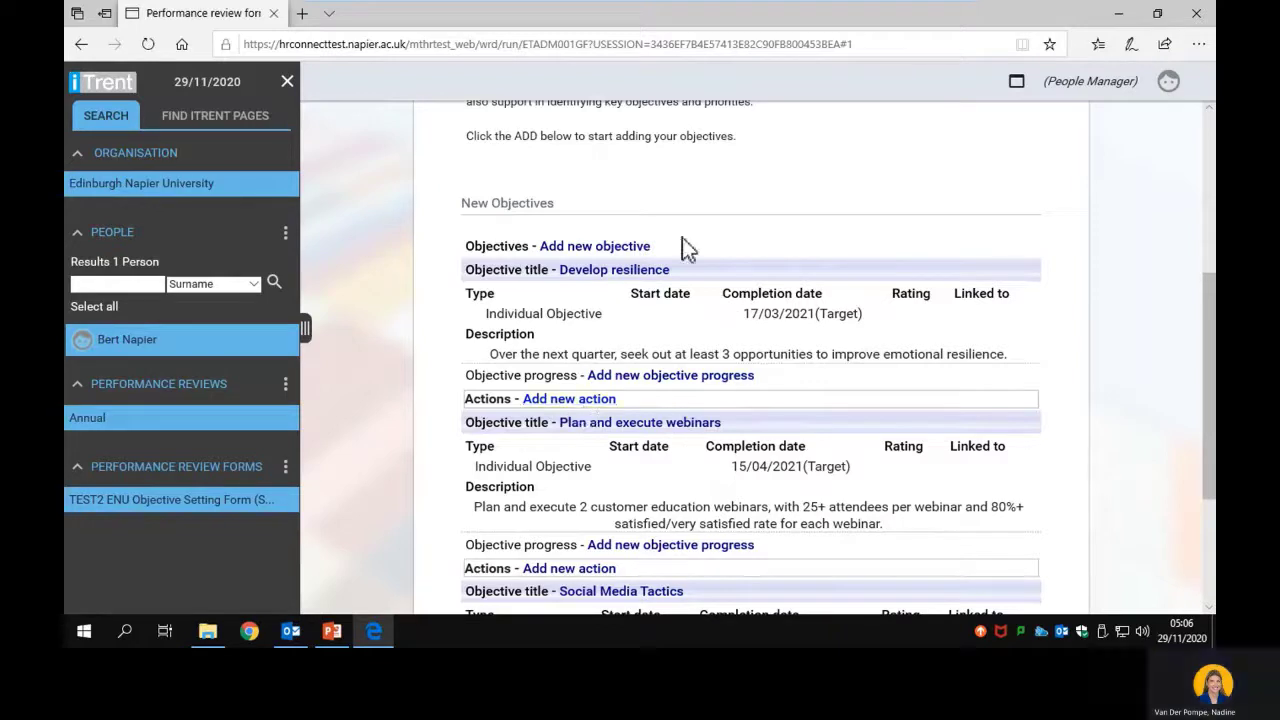
- Open the Develop resilience objective and examine its full details, including type, description, additional information, dates and priority
click(585, 272)
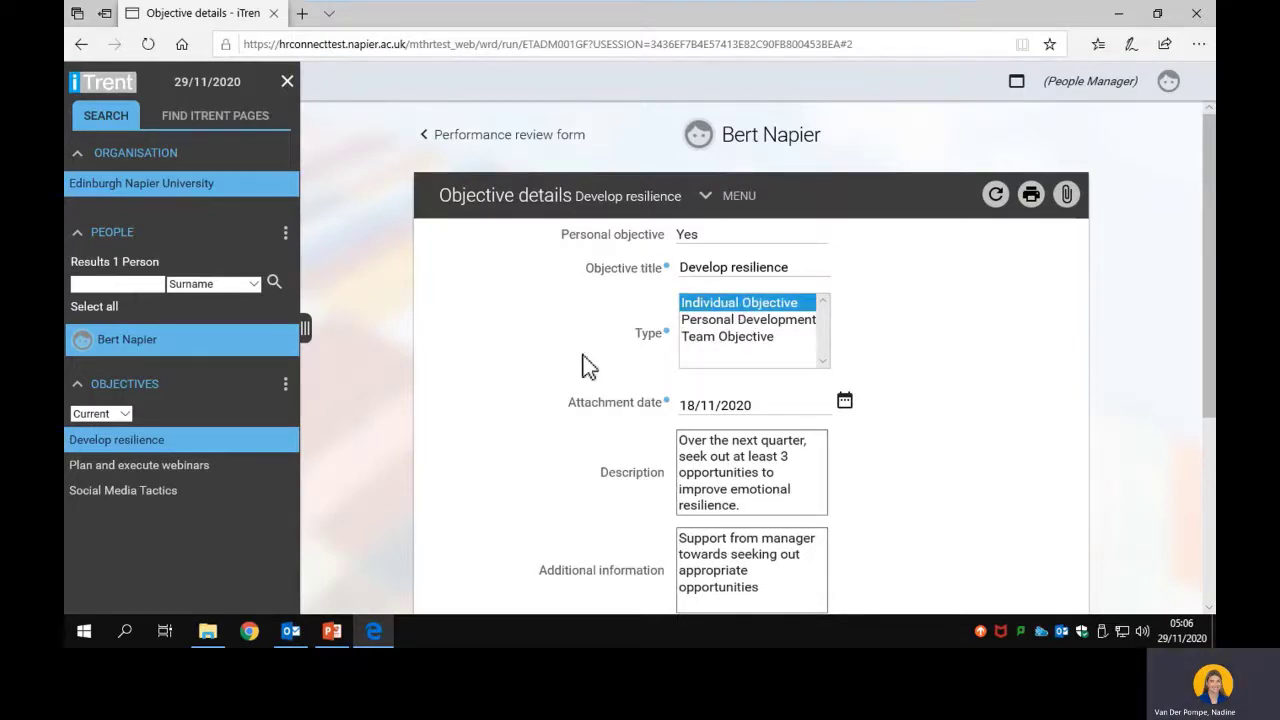
scroll(583, 355, down, 1)
scroll(583, 355, up, 1)
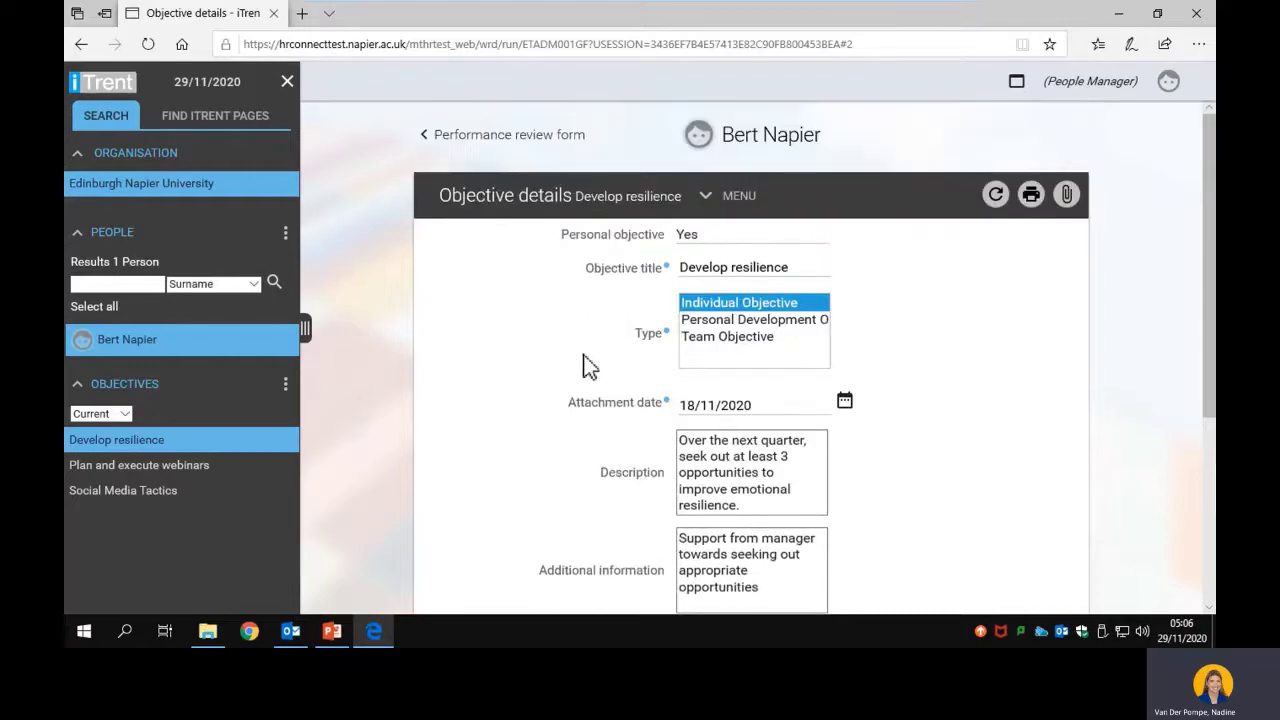
scroll(583, 360, down, 2)
scroll(583, 360, up, 2)
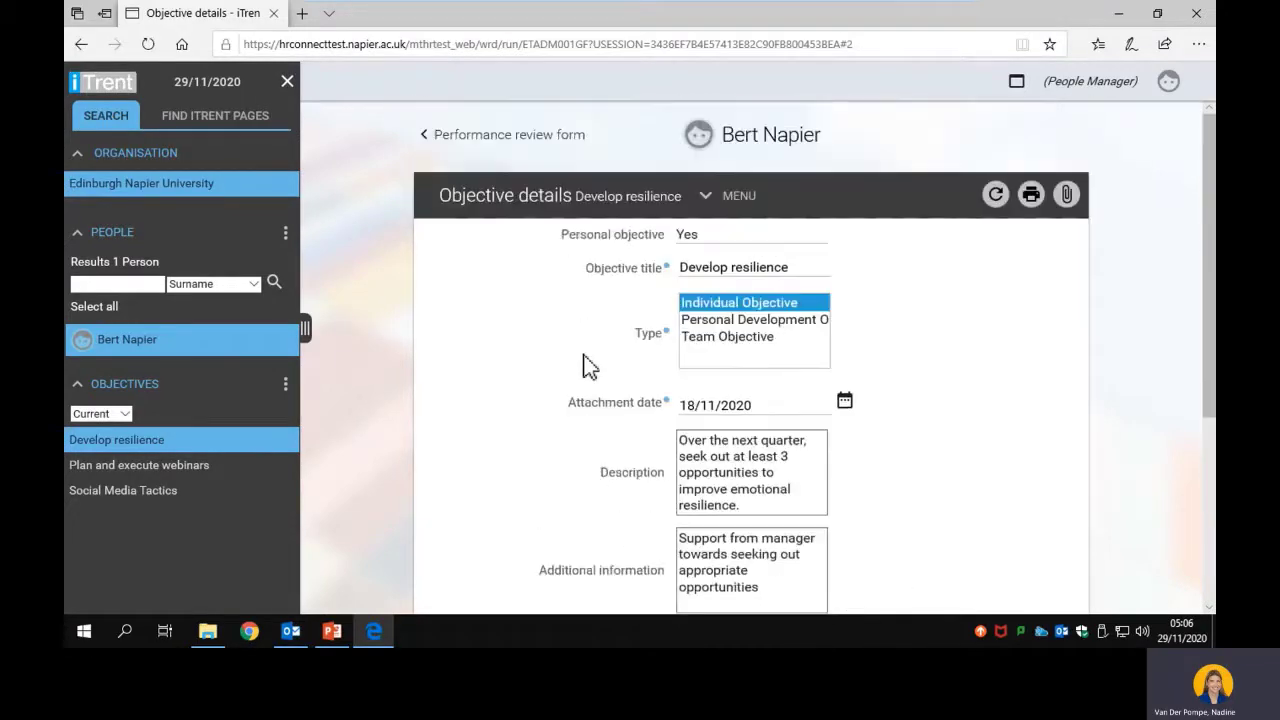
scroll(591, 355, down, 4)
scroll(597, 365, up, 4)
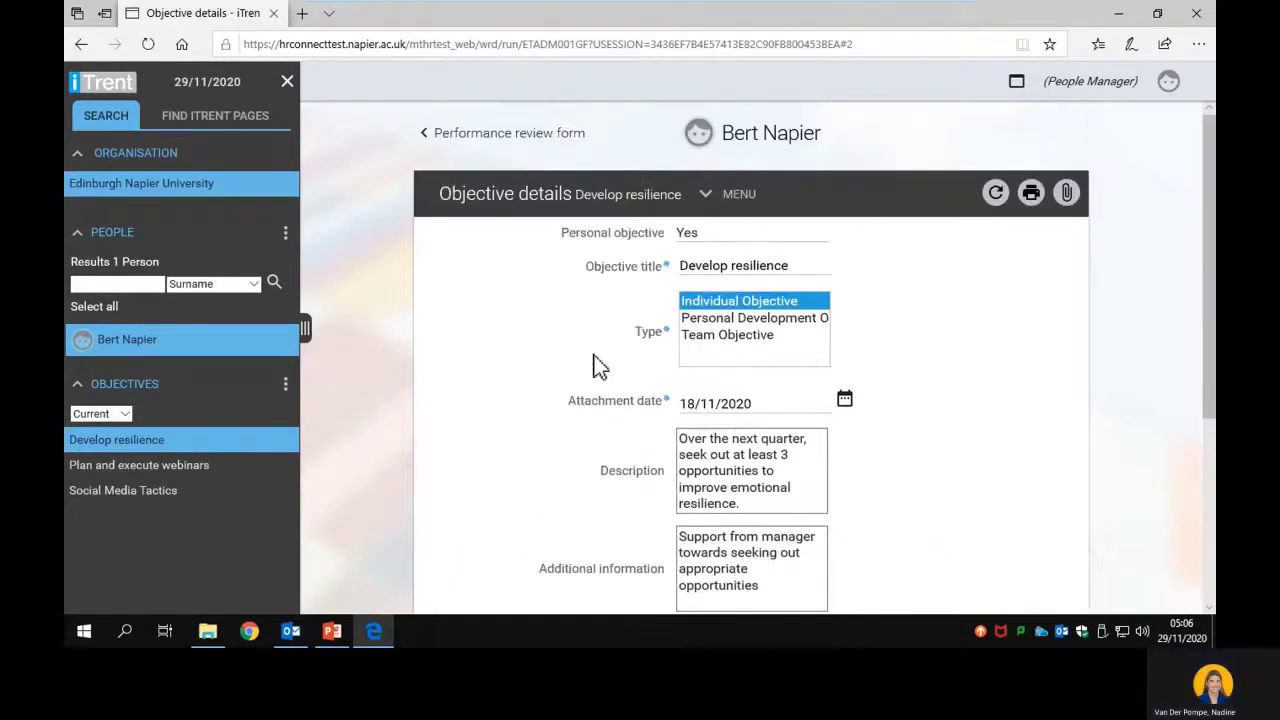
mouse_move(490, 28)
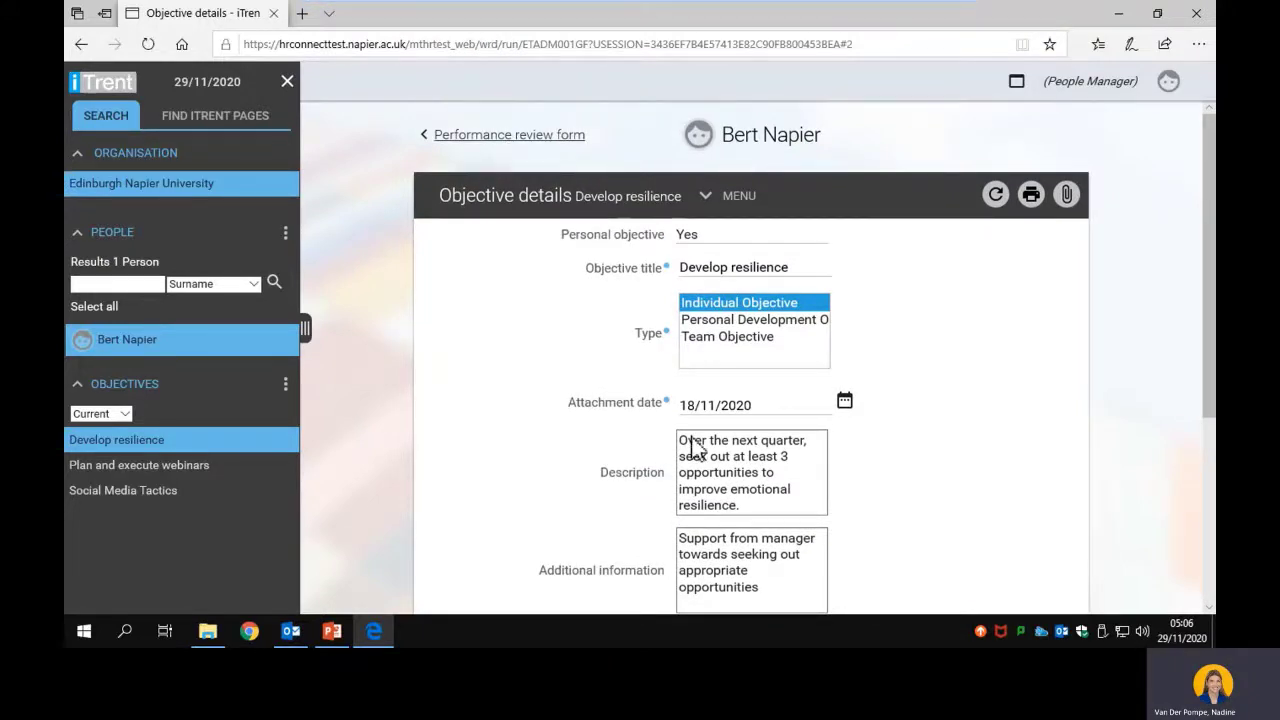
scroll(700, 430, down, 4)
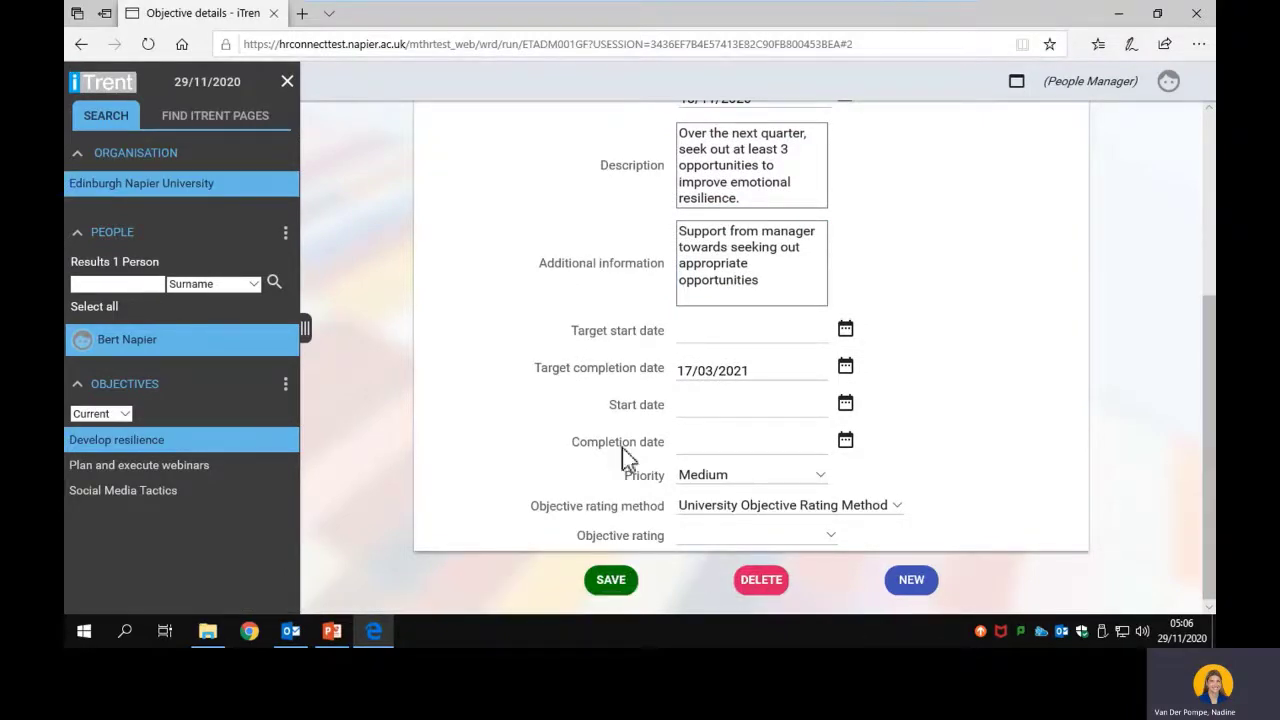
scroll(626, 410, up, 4)
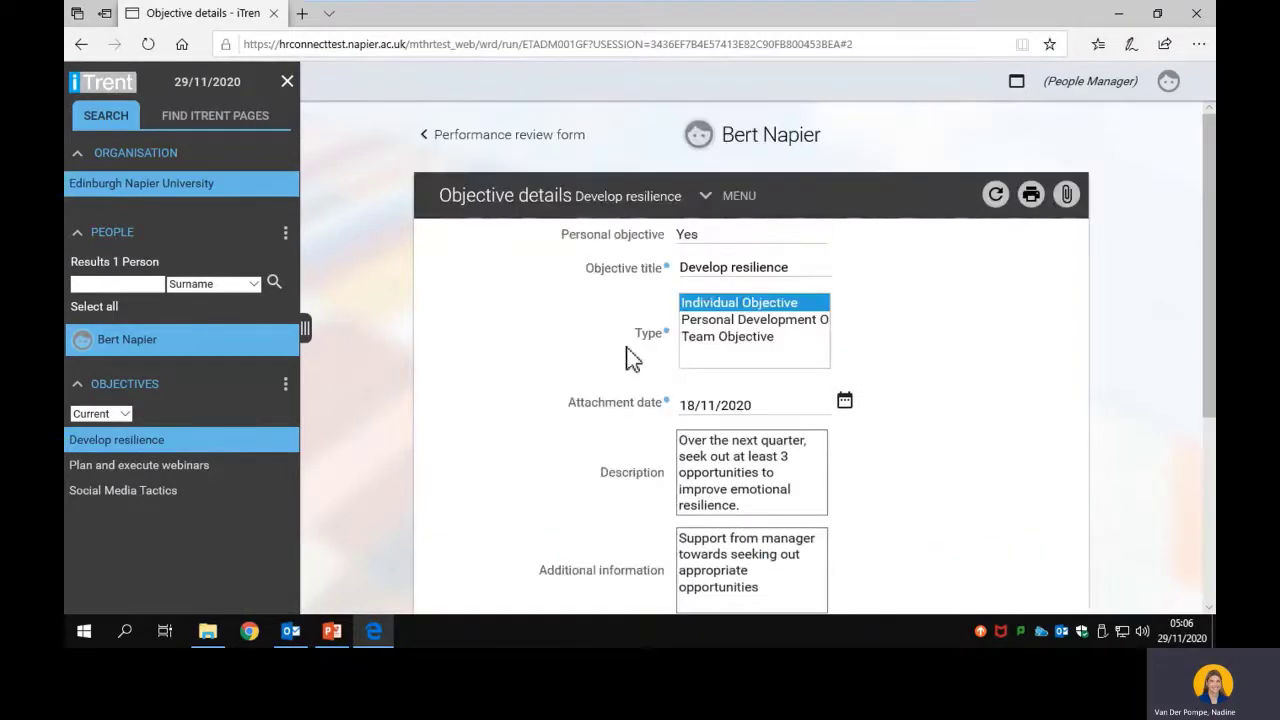
- Return from the objective details to the New Objectives list in the performance review form
click(487, 137)
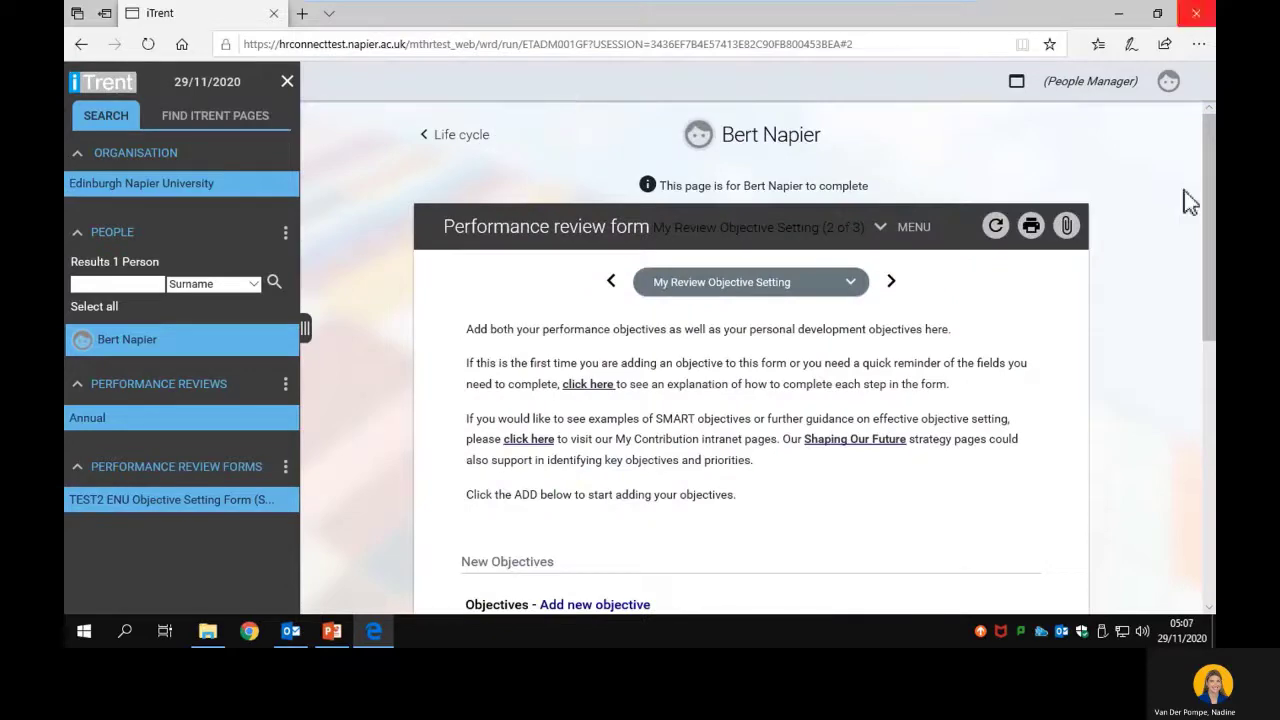
scroll(942, 385, down, 3)
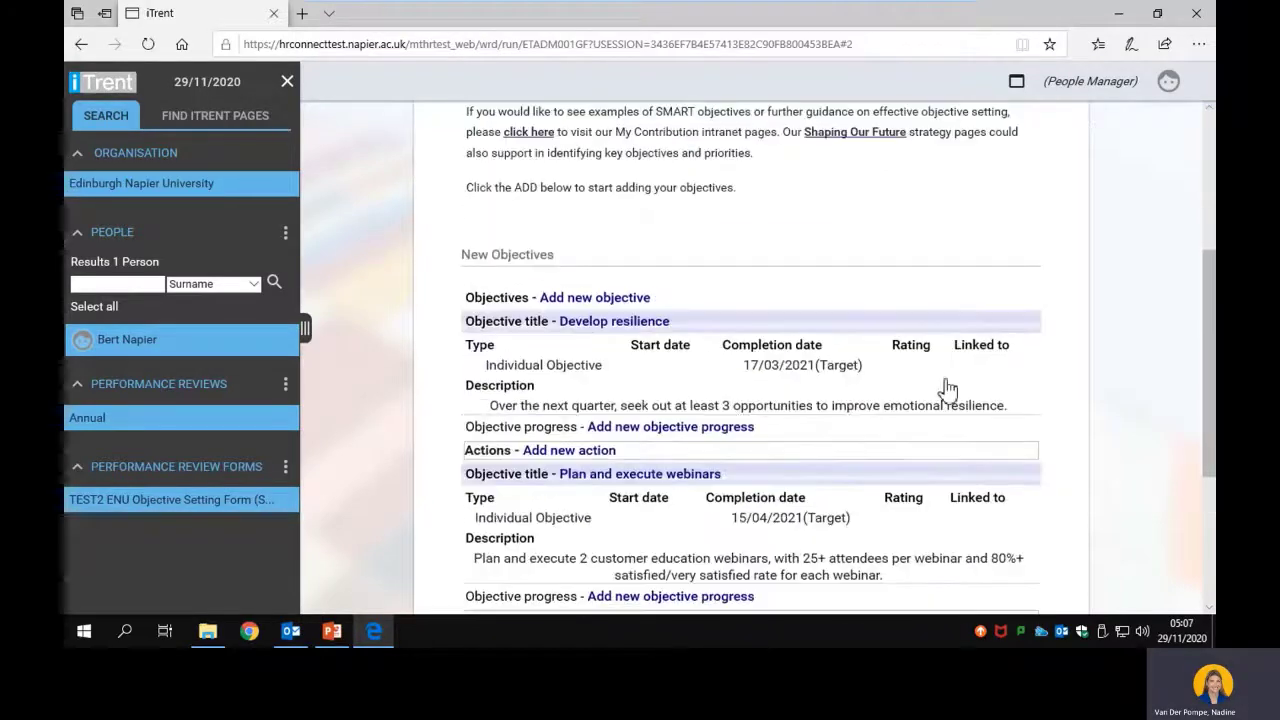
- Open the team member's Objective summary from the performance review form
scroll(948, 388, up, 3)
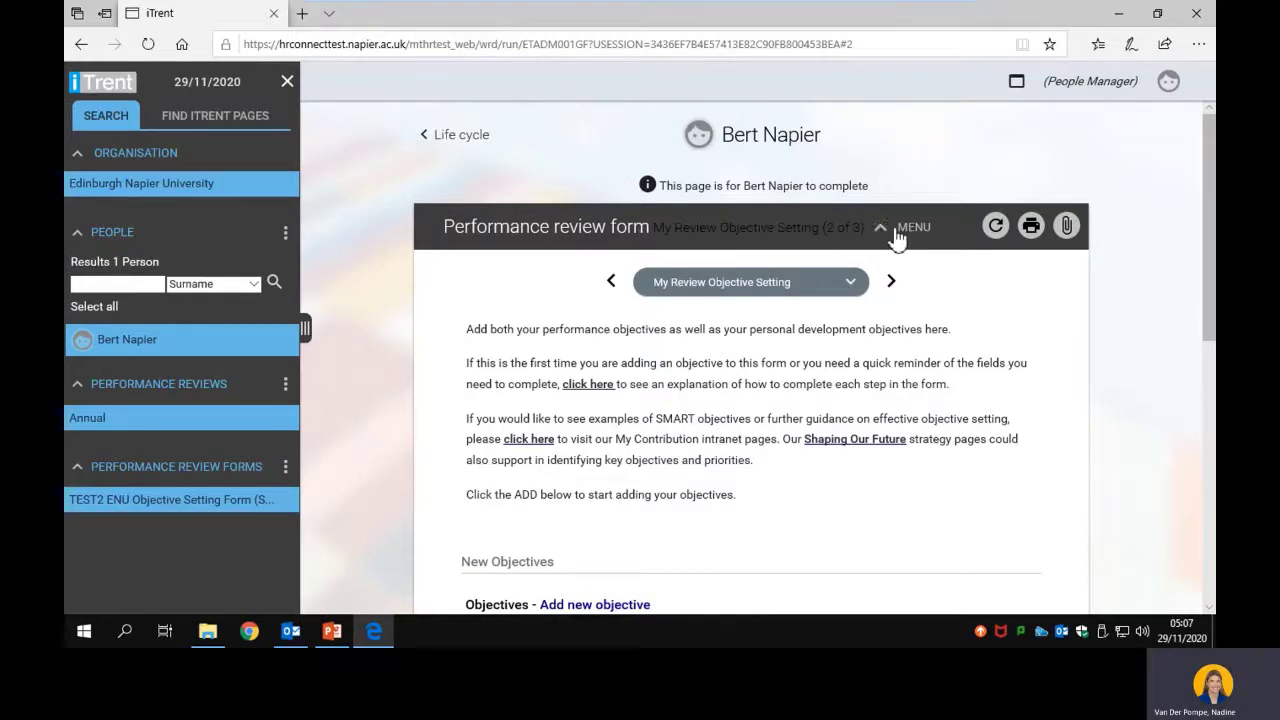
click(897, 236)
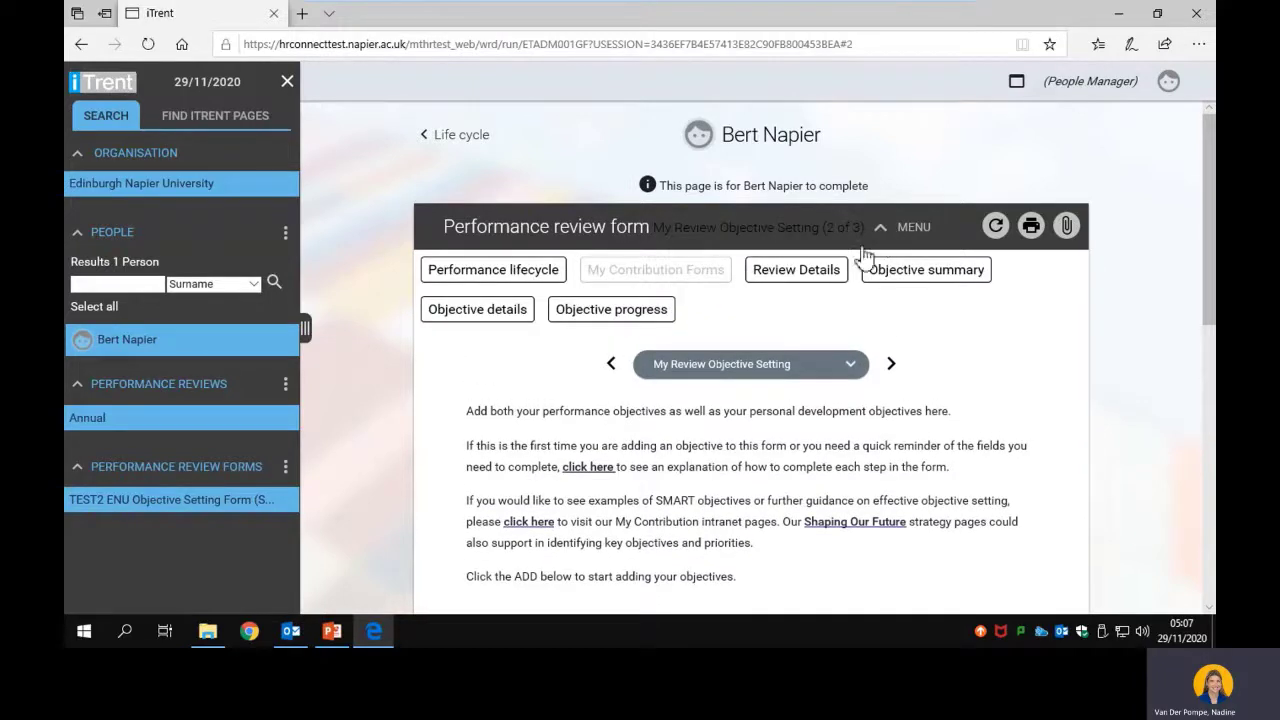
click(953, 281)
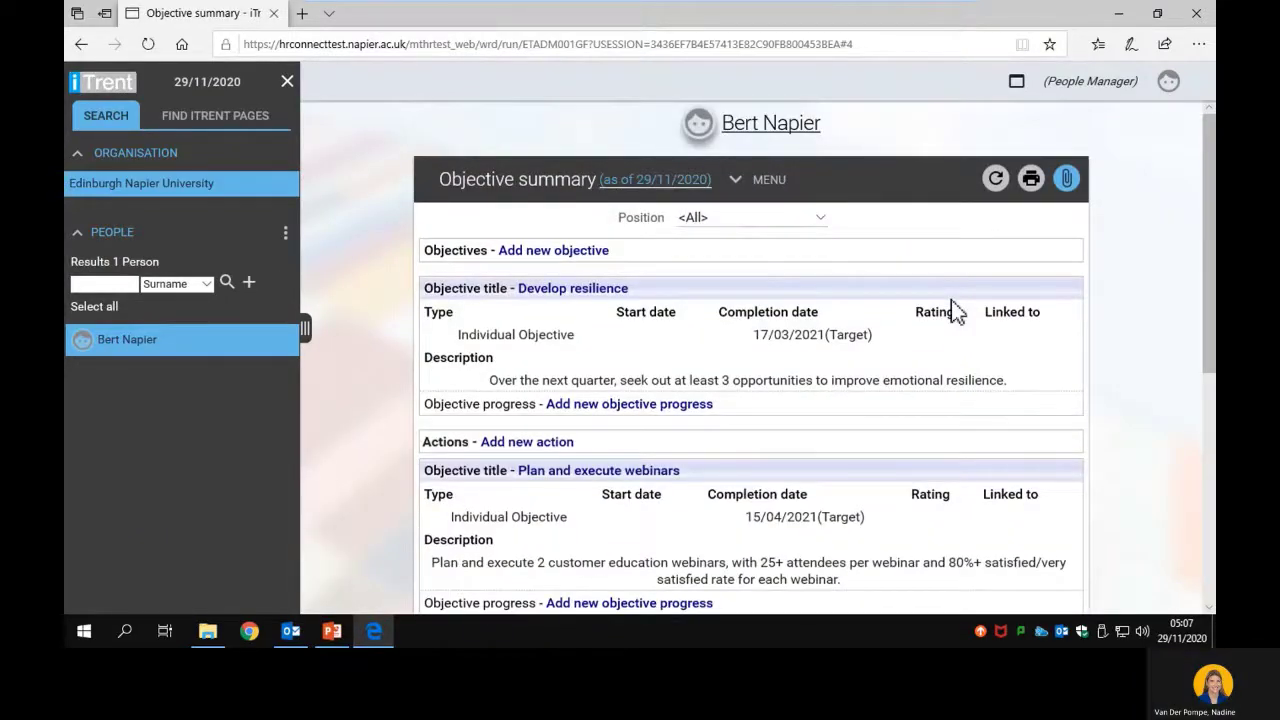
- Examine the types, target completion dates, descriptions and progress entries of all objectives in the Objective summary, down to the print option
scroll(955, 312, down, 4)
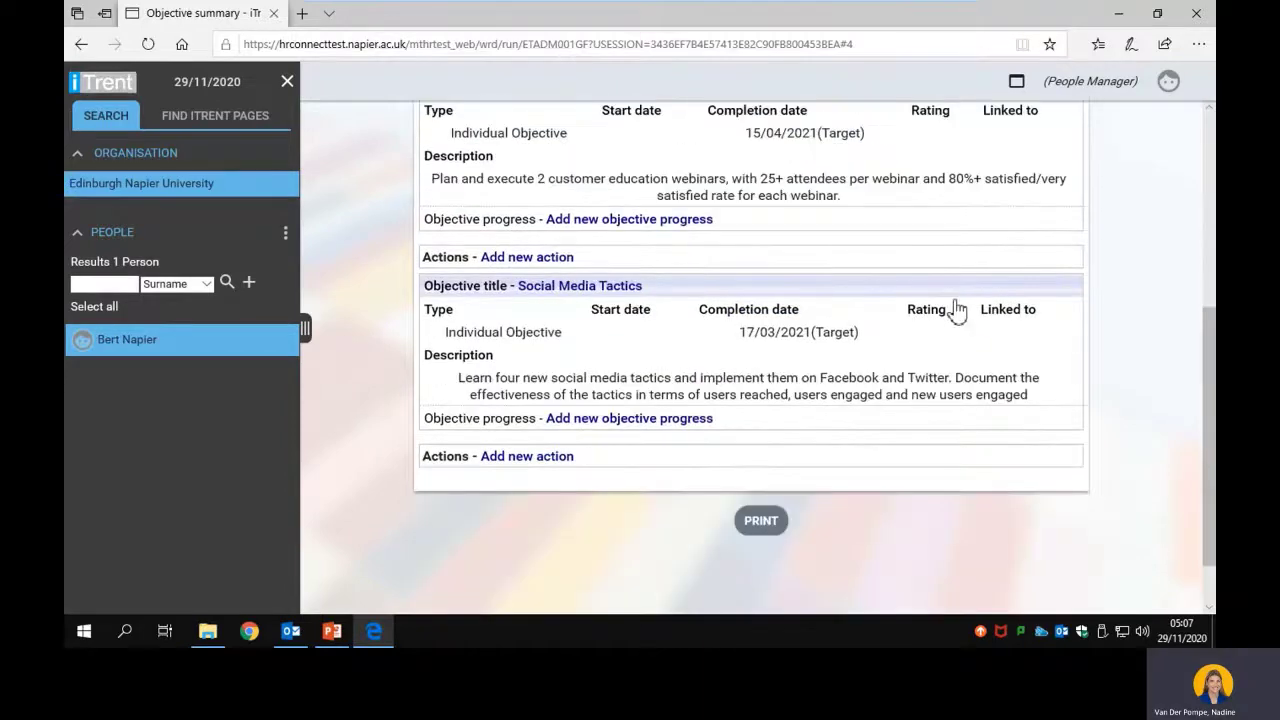
scroll(957, 310, up, 5)
scroll(960, 314, down, 4)
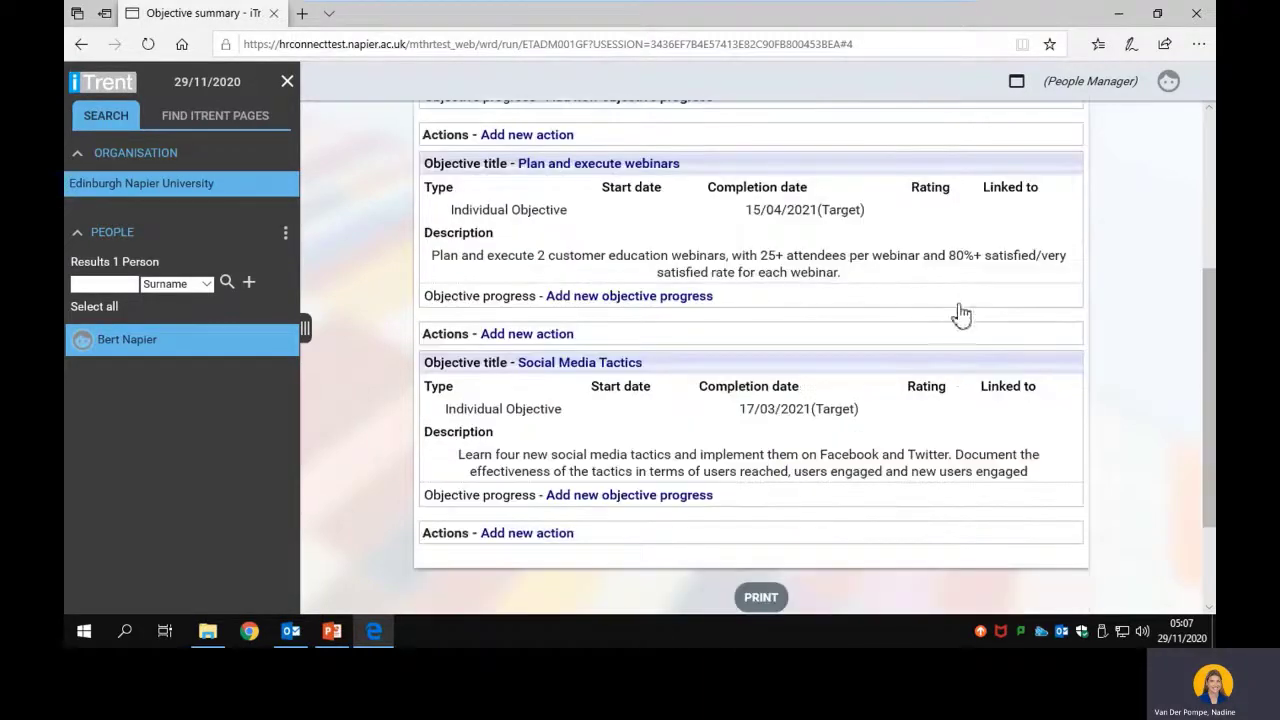
scroll(905, 505, down, 2)
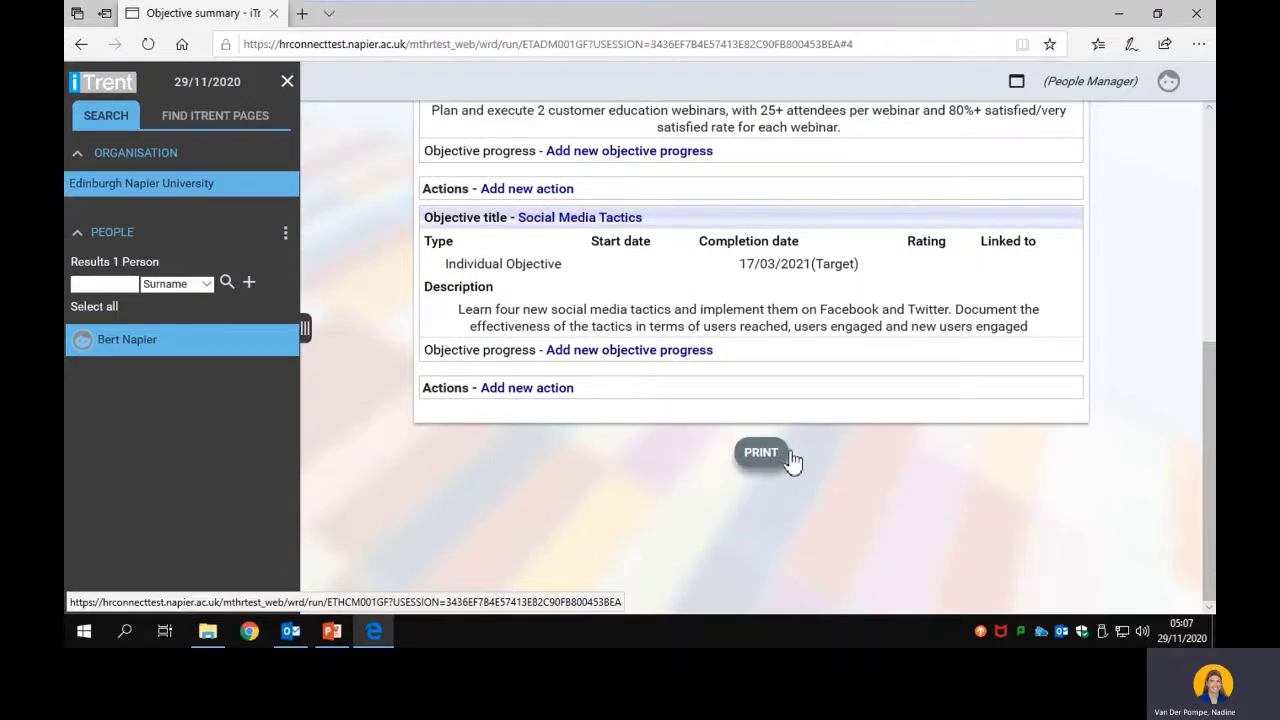
scroll(792, 458, up, 5)
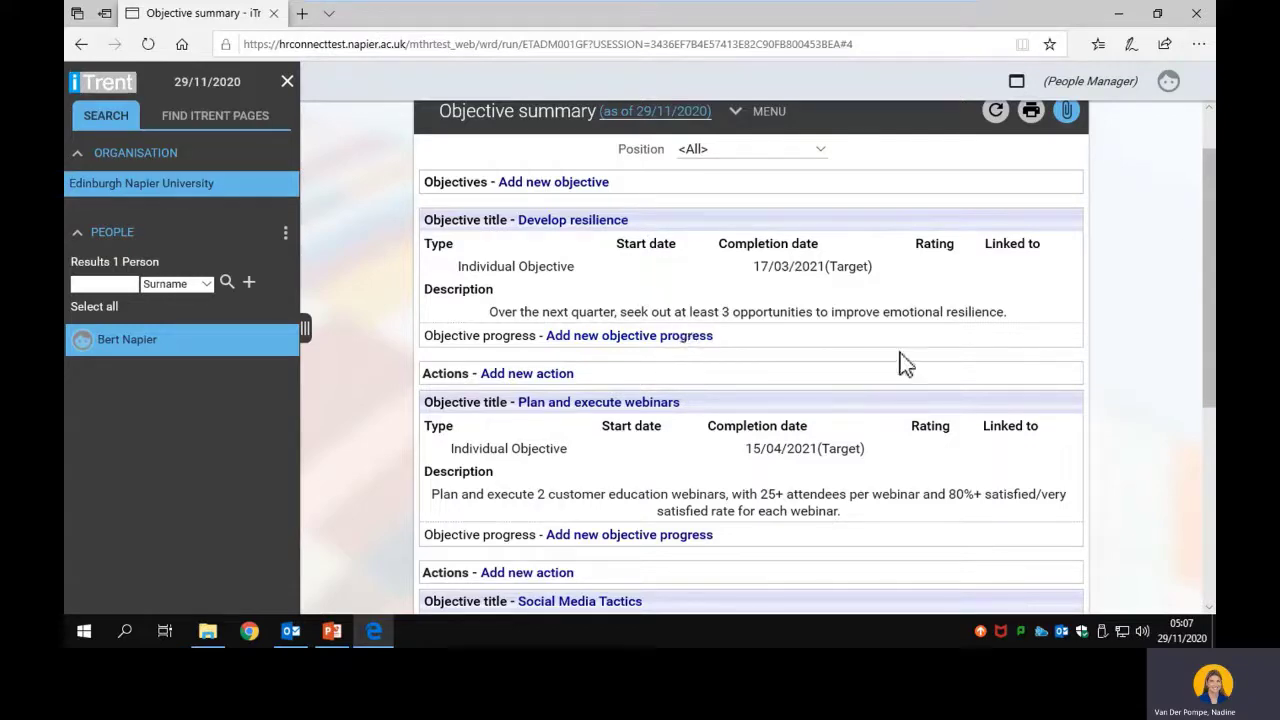
scroll(900, 363, down, 3)
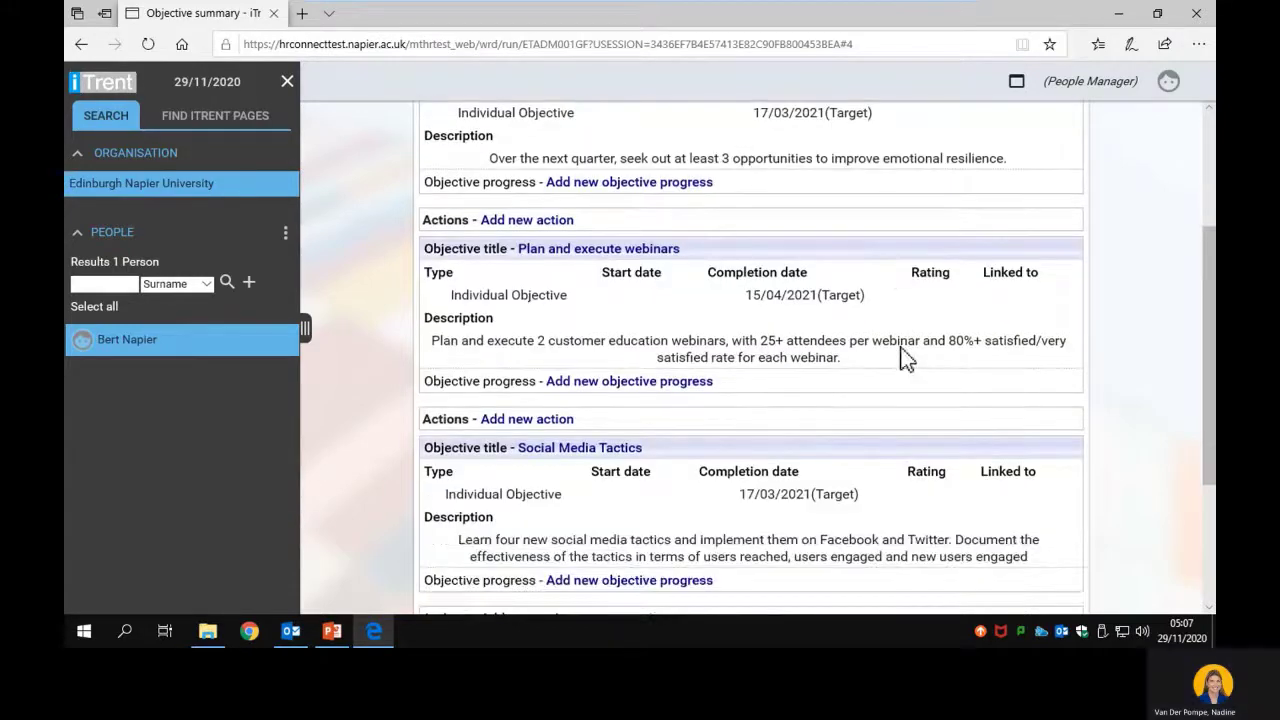
scroll(903, 358, down, 3)
scroll(903, 360, up, 6)
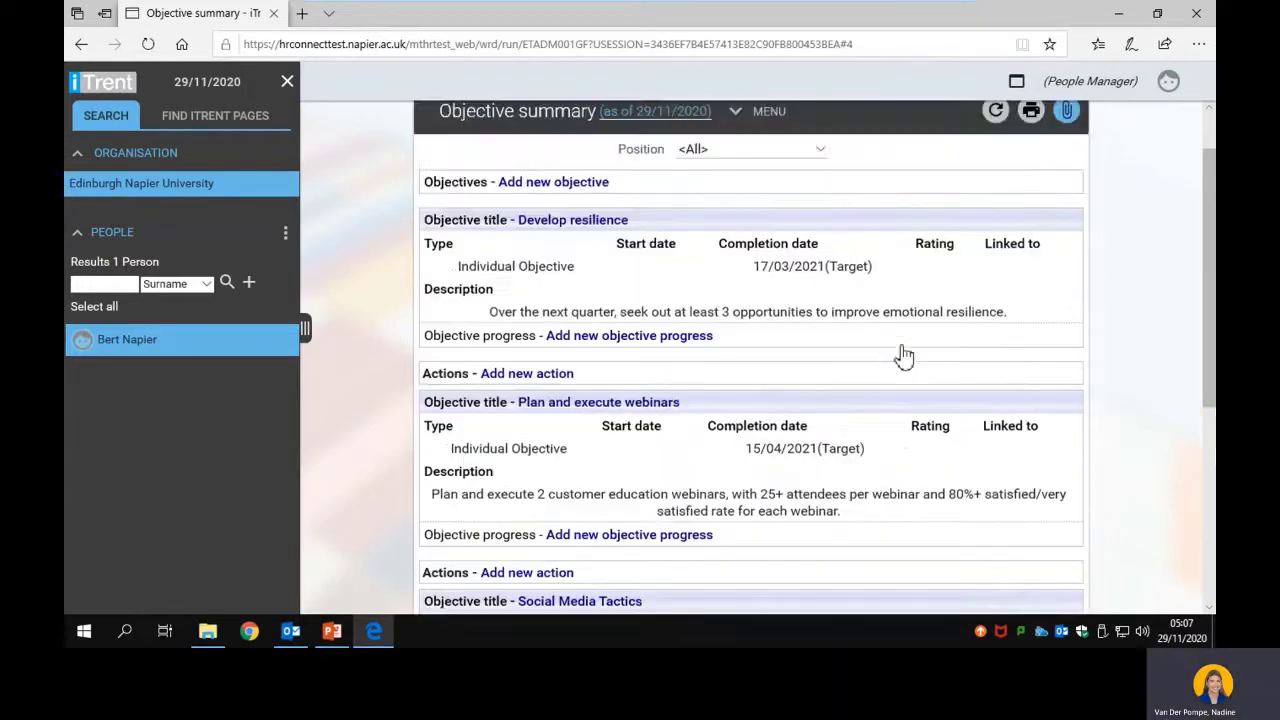
scroll(904, 358, up, 1)
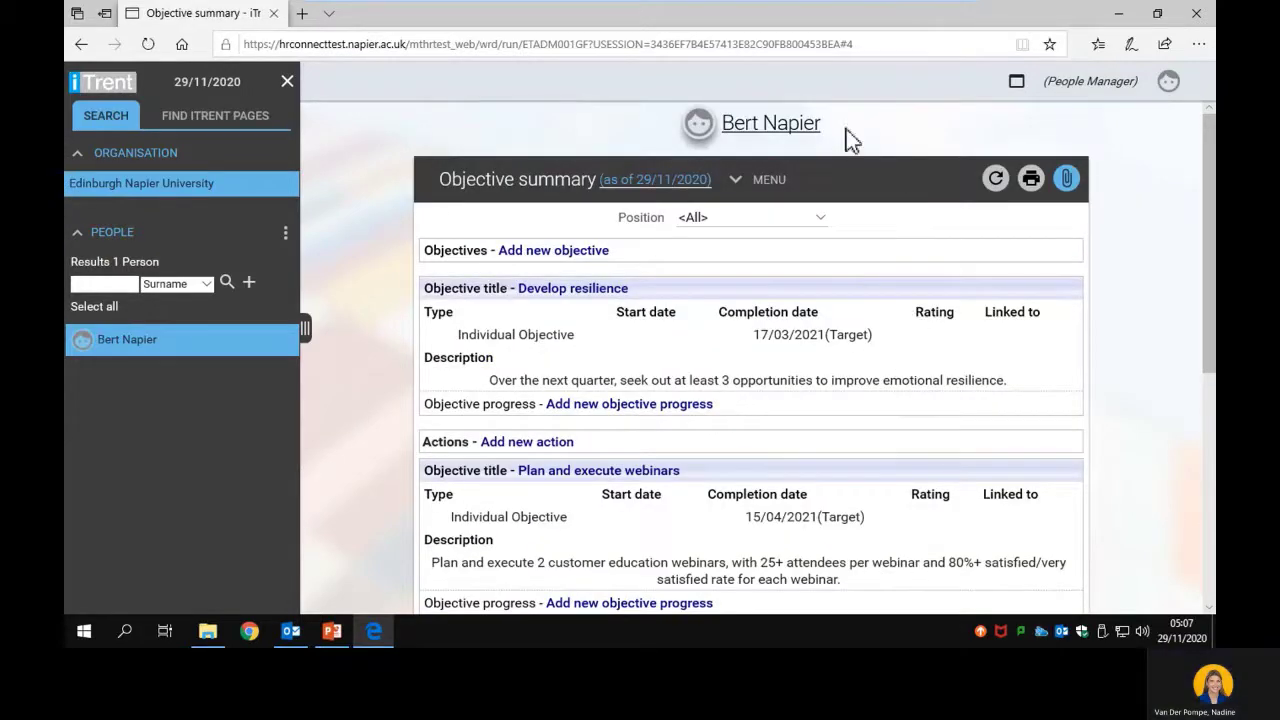
- Go back to the team member's My Contribution form and read the reviewer guidance on its Summary page
click(738, 184)
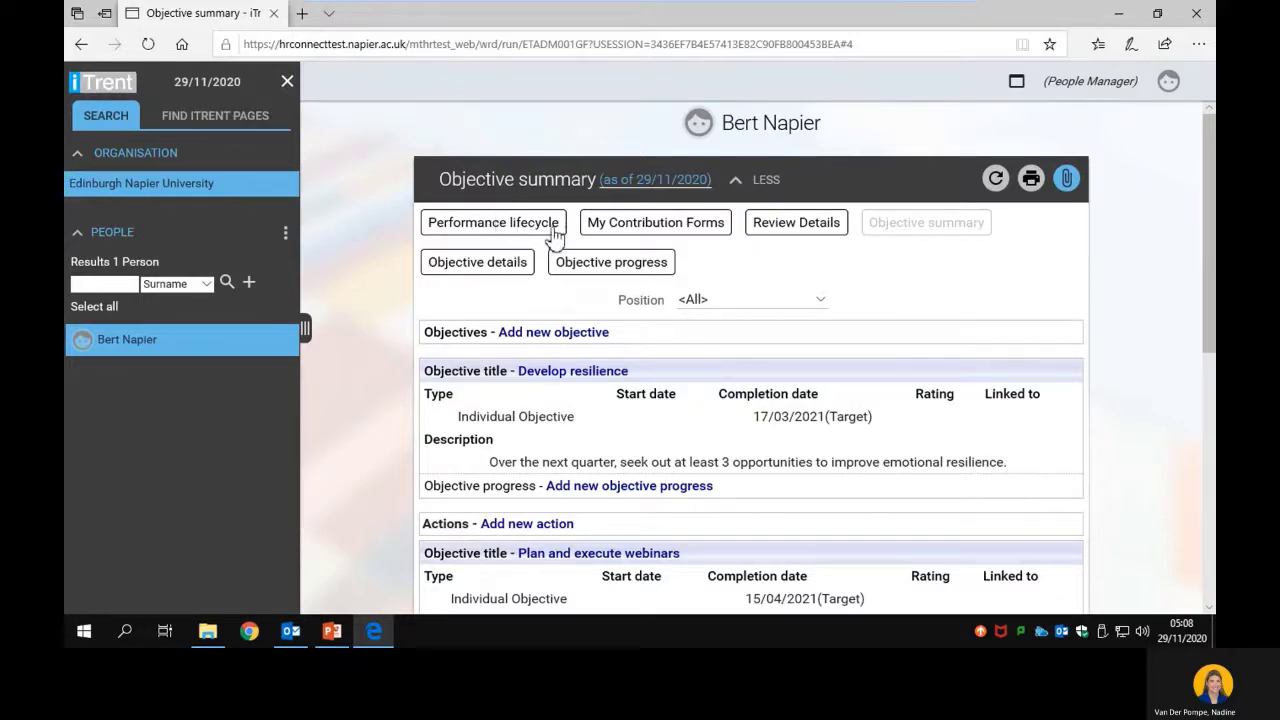
click(690, 230)
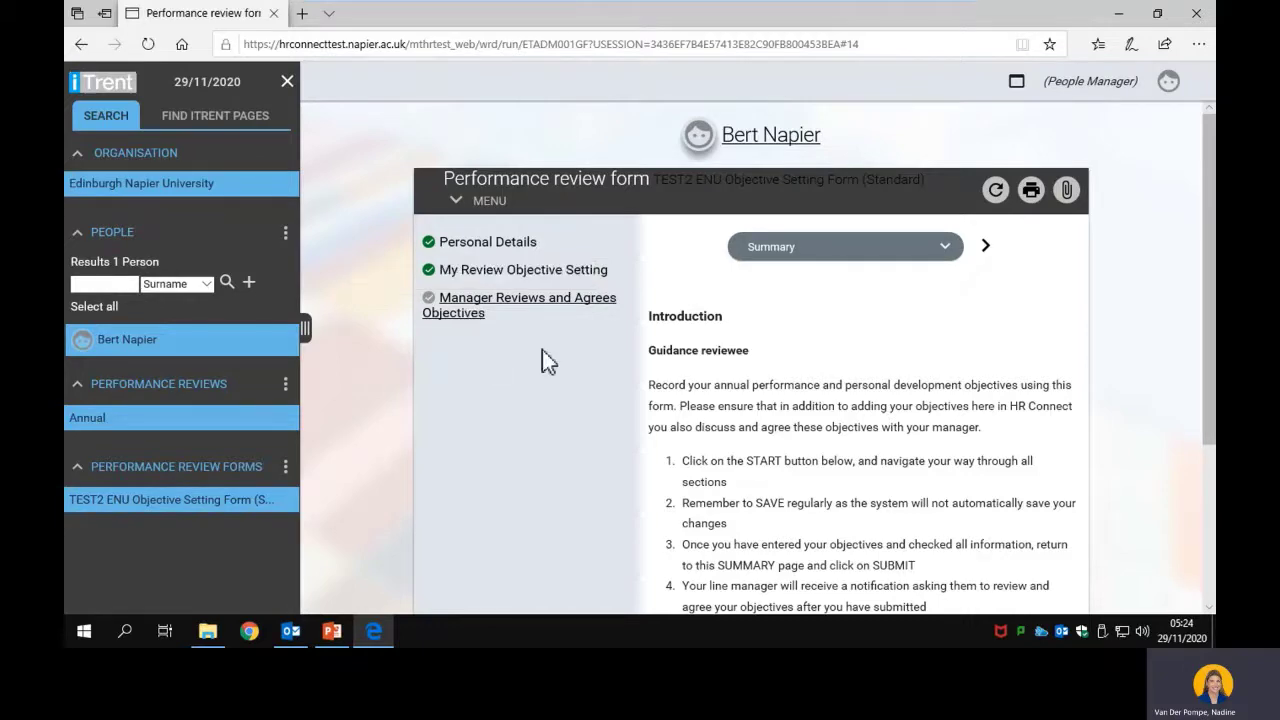
scroll(600, 375, down, 2)
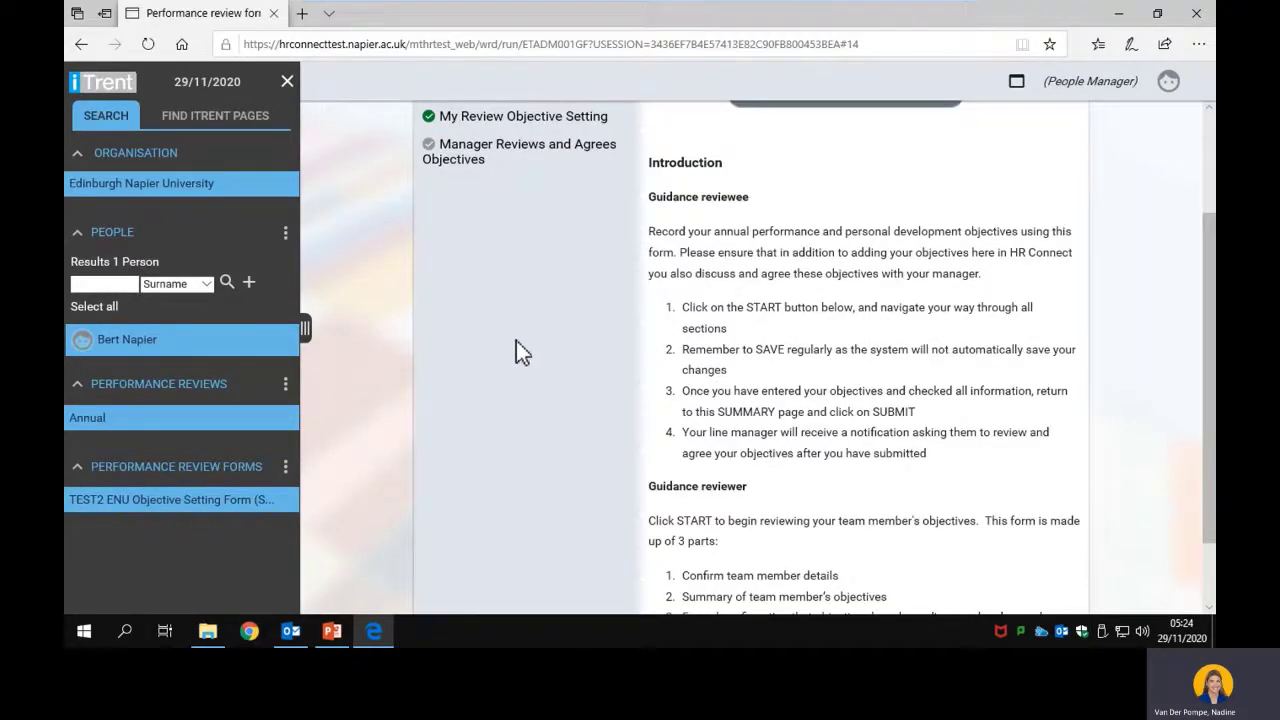
scroll(520, 345, down, 2)
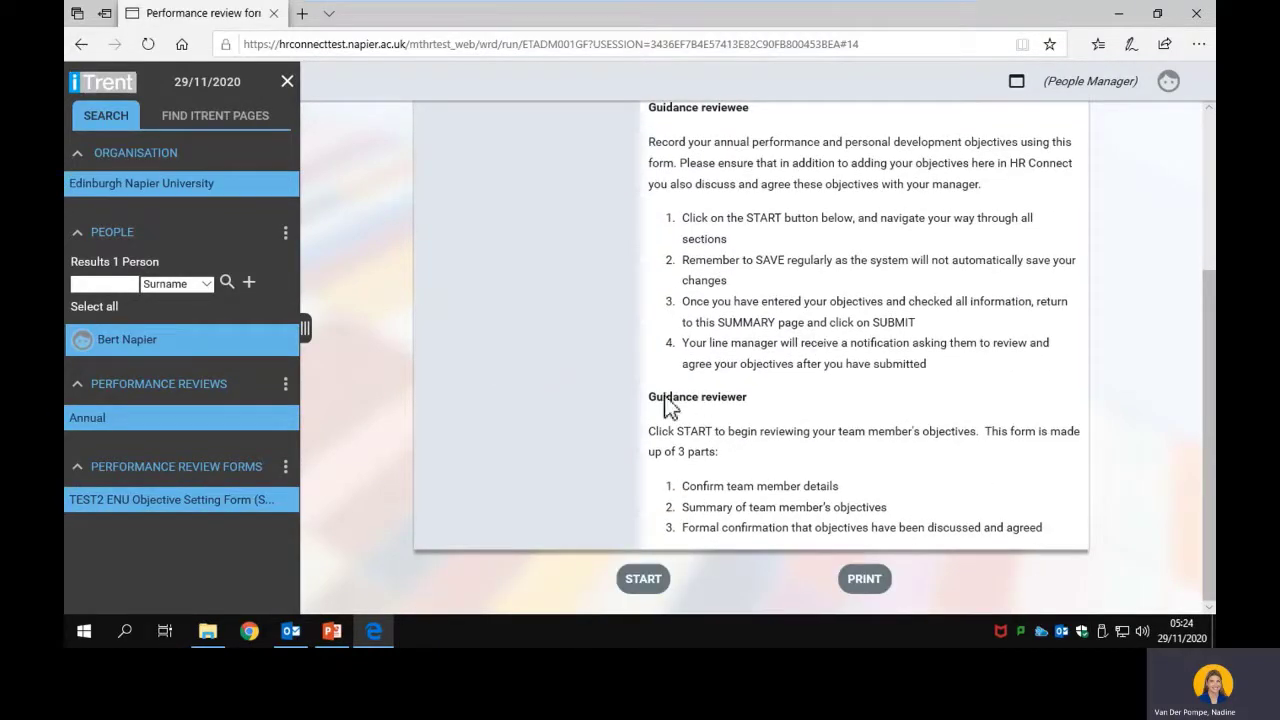
scroll(567, 386, up, 5)
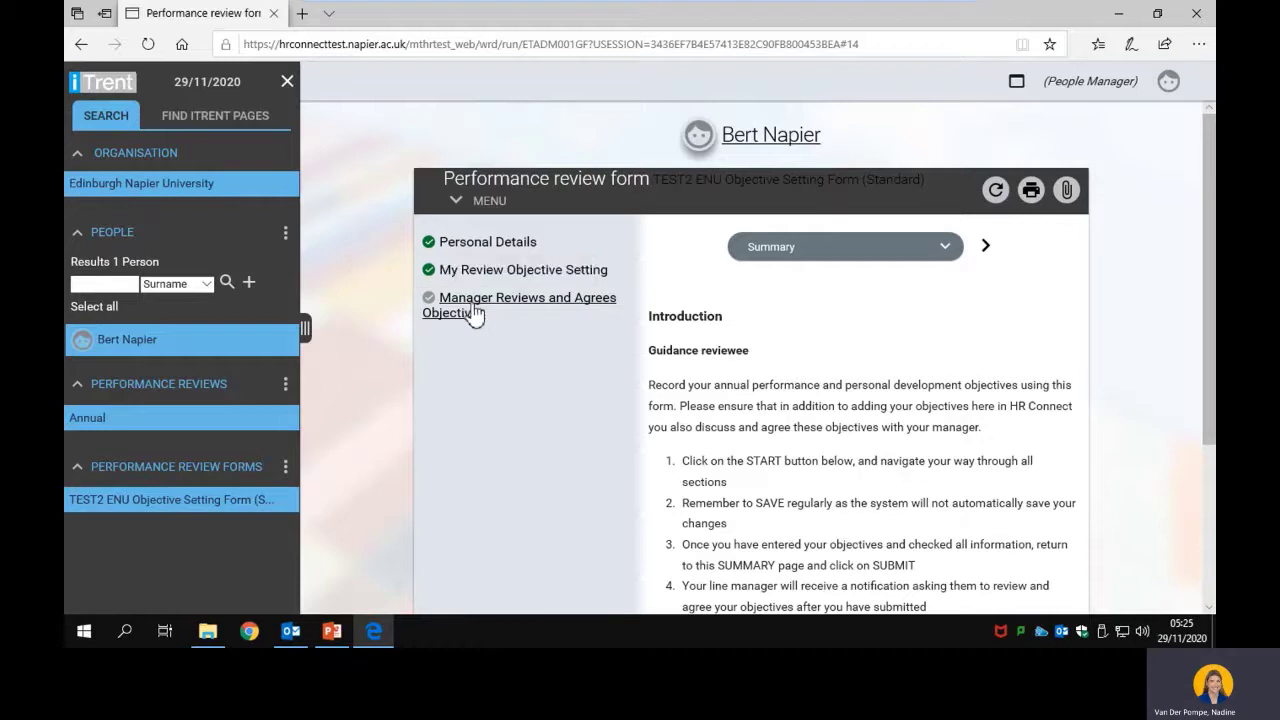
- In the Manager Reviews and Agrees Objectives section, confirm agreement with the reviewee's objectives, set the Objective Setting Date to 30/11/2020 and save
click(474, 310)
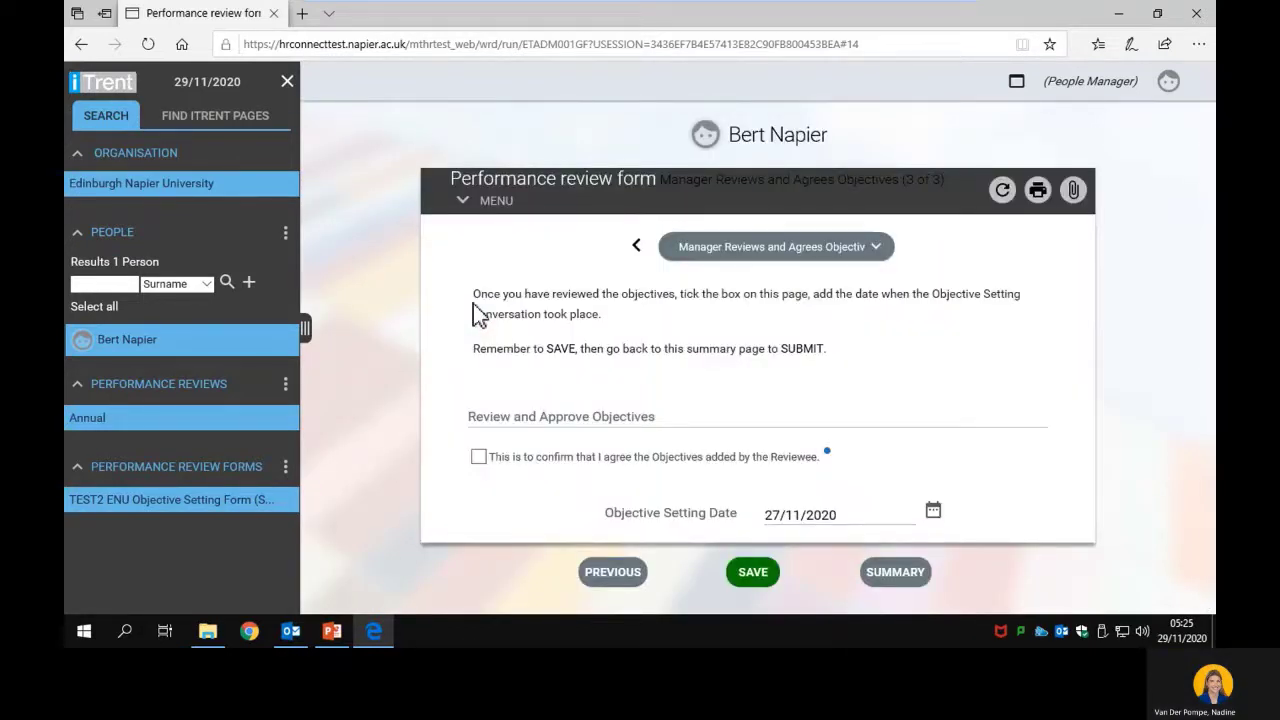
click(479, 459)
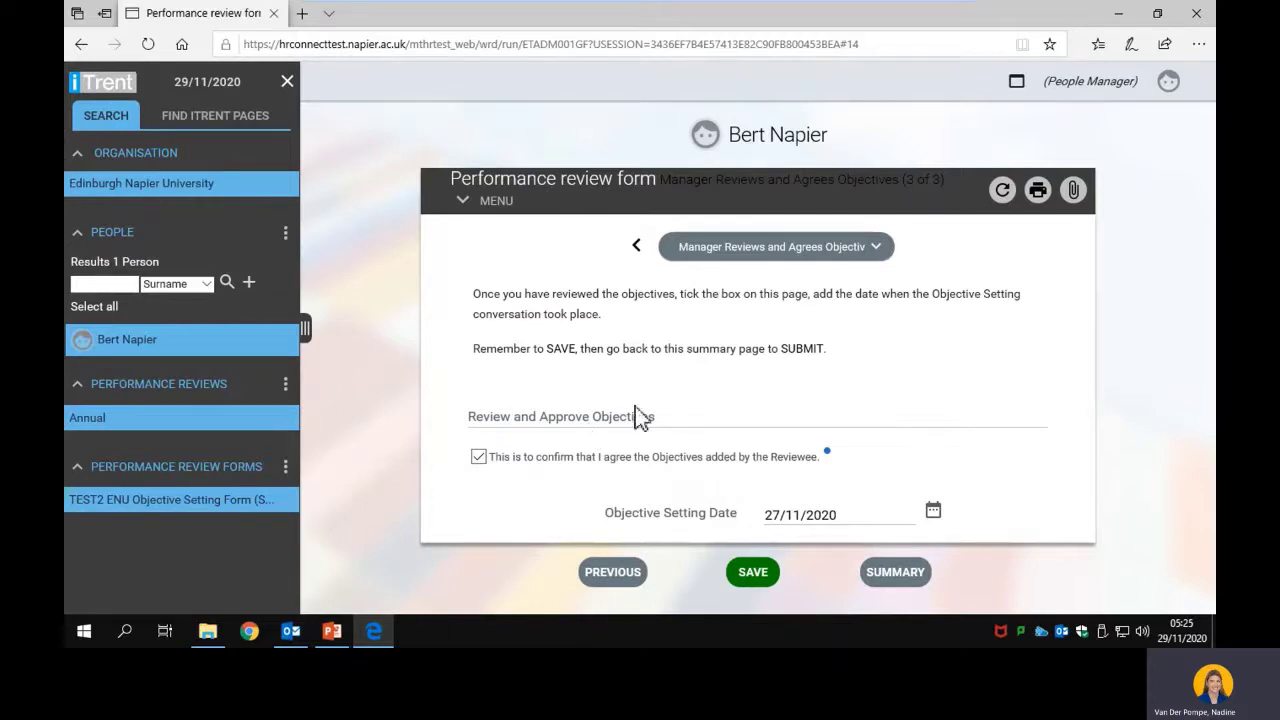
click(933, 512)
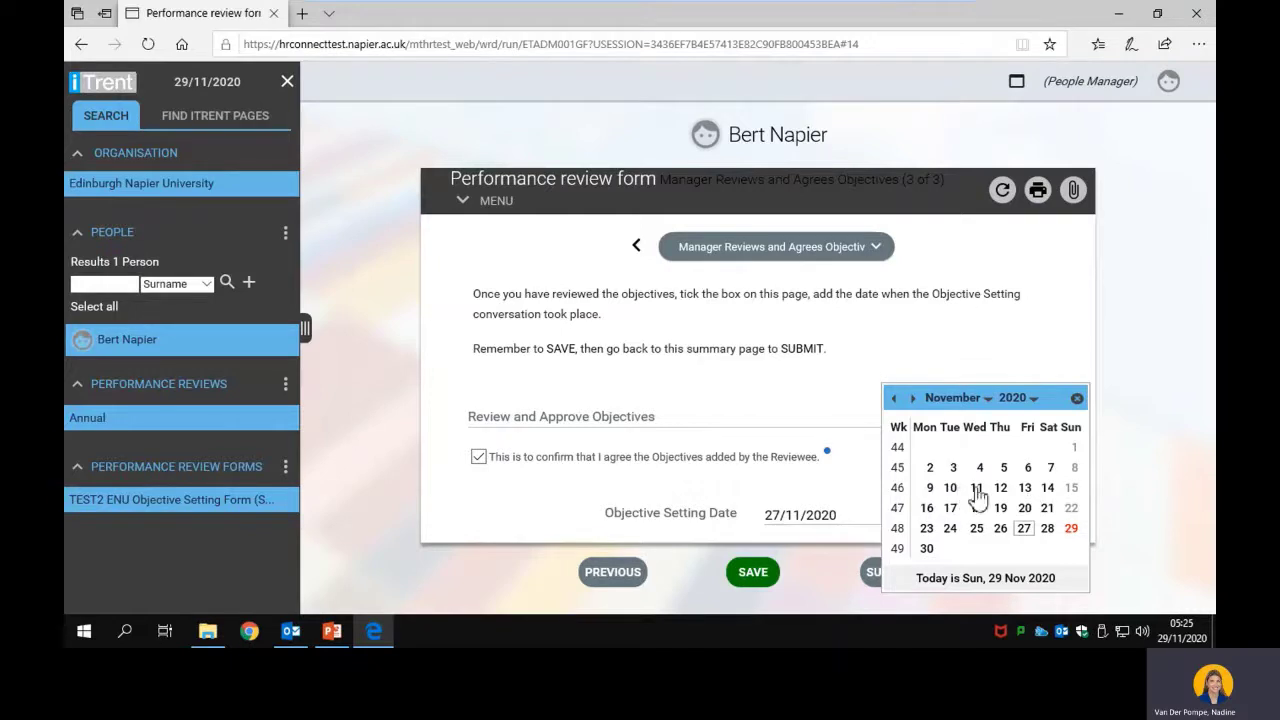
click(927, 549)
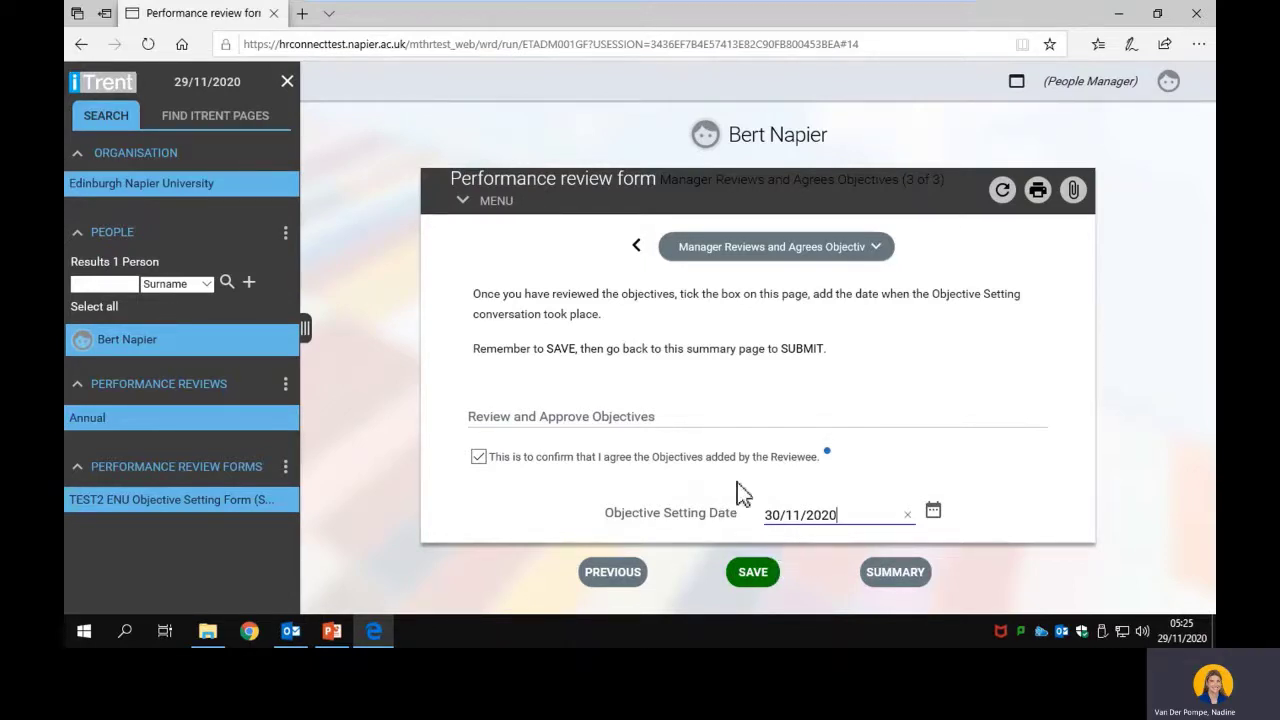
click(753, 573)
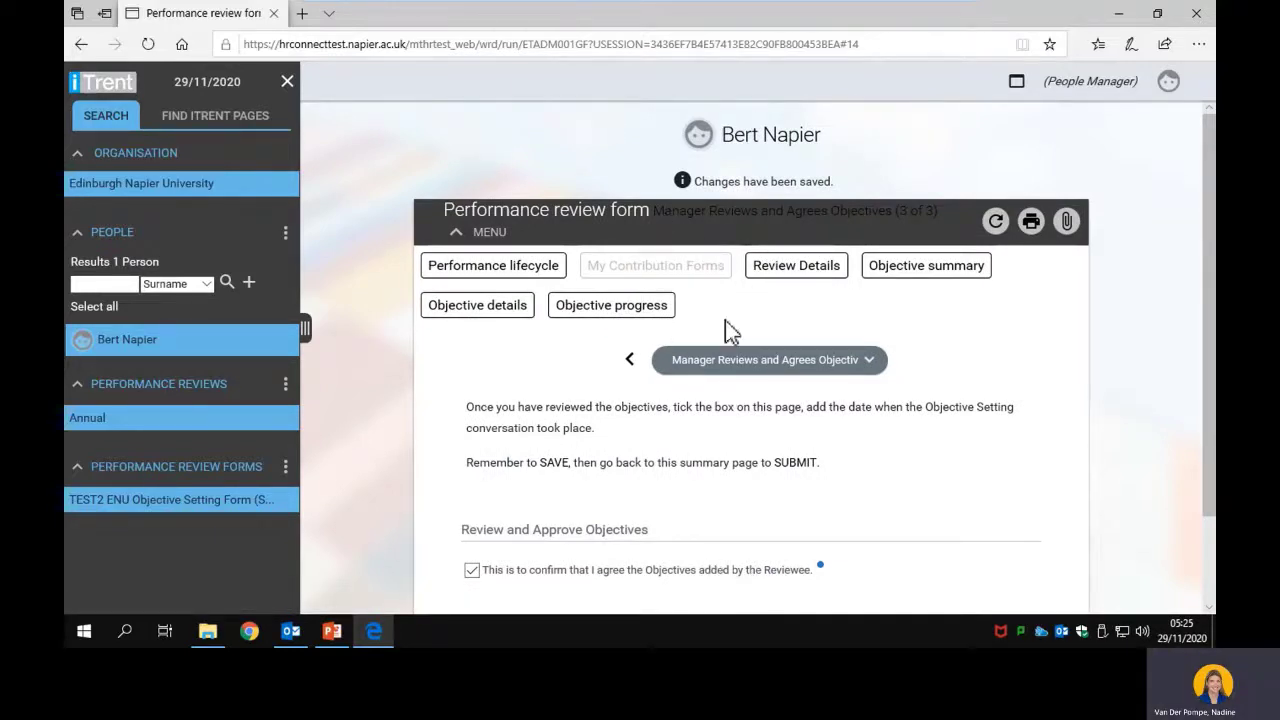
- Check the saved approval details and return to the Summary page of the performance review form
scroll(730, 330, down, 1)
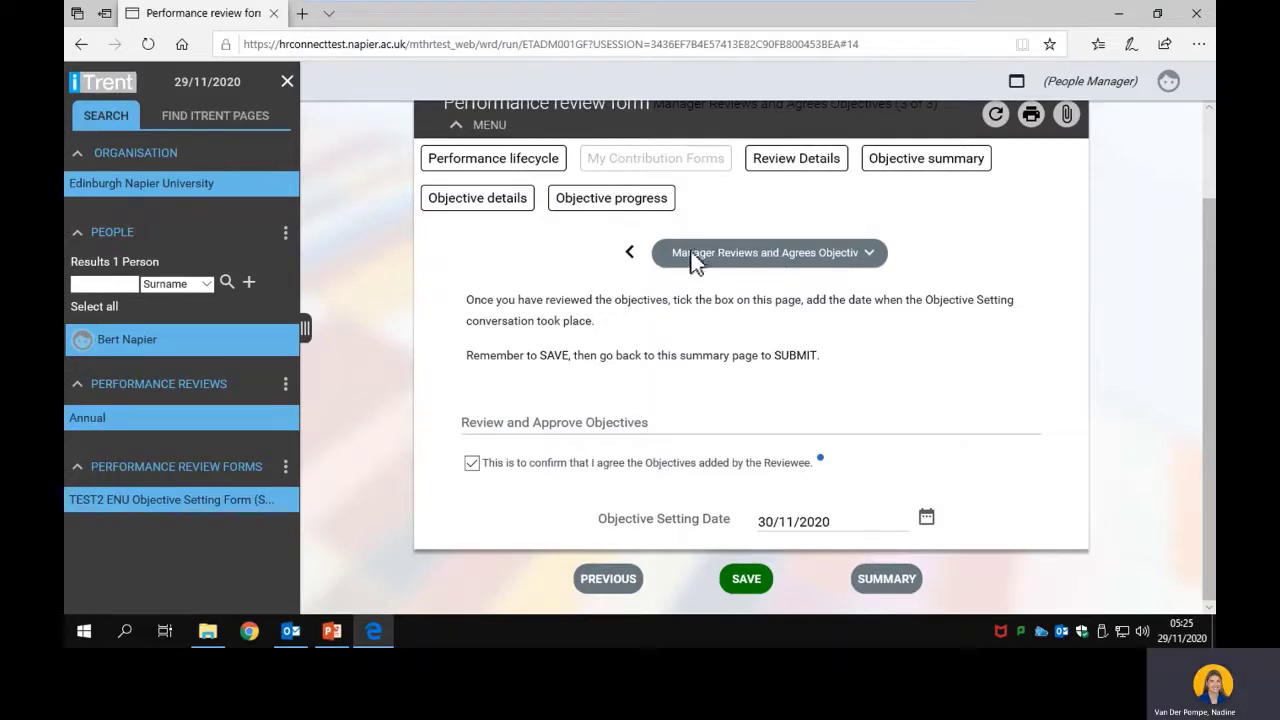
click(903, 168)
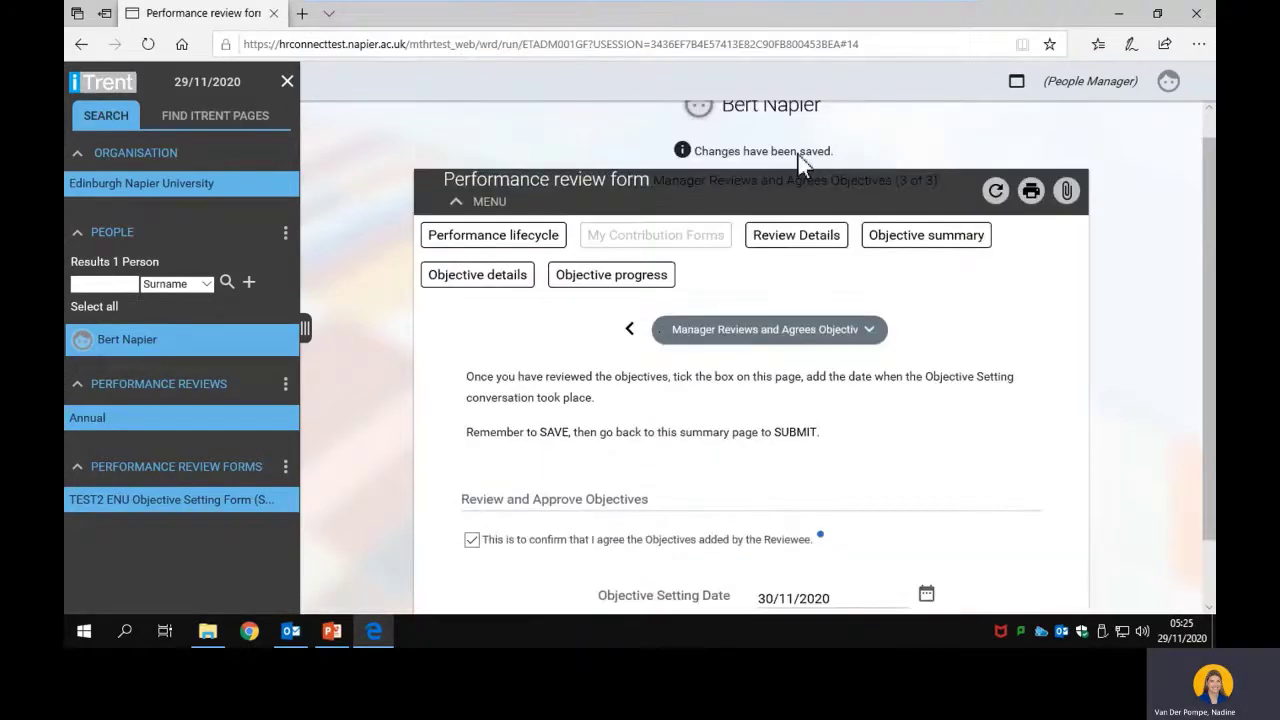
scroll(760, 305, down, 1)
scroll(661, 212, up, 1)
click(869, 334)
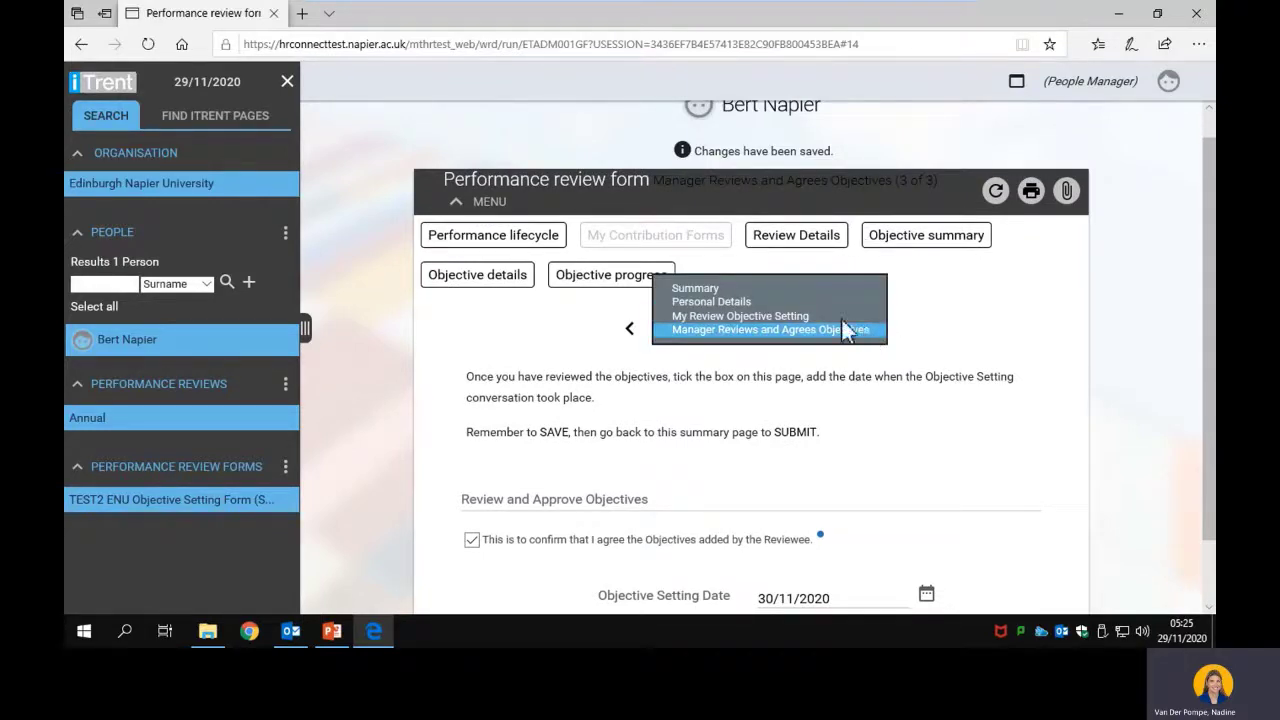
click(787, 287)
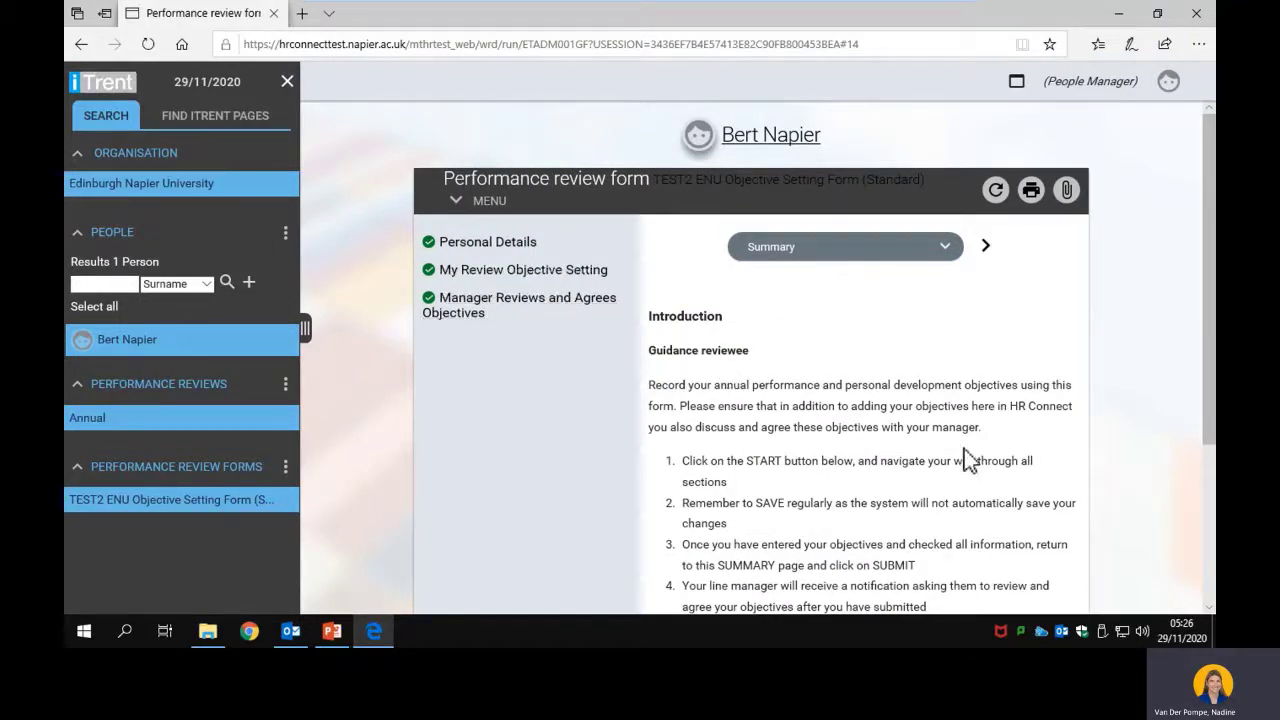
- Submit the completed objective setting form and confirm the submission
scroll(956, 442, down, 3)
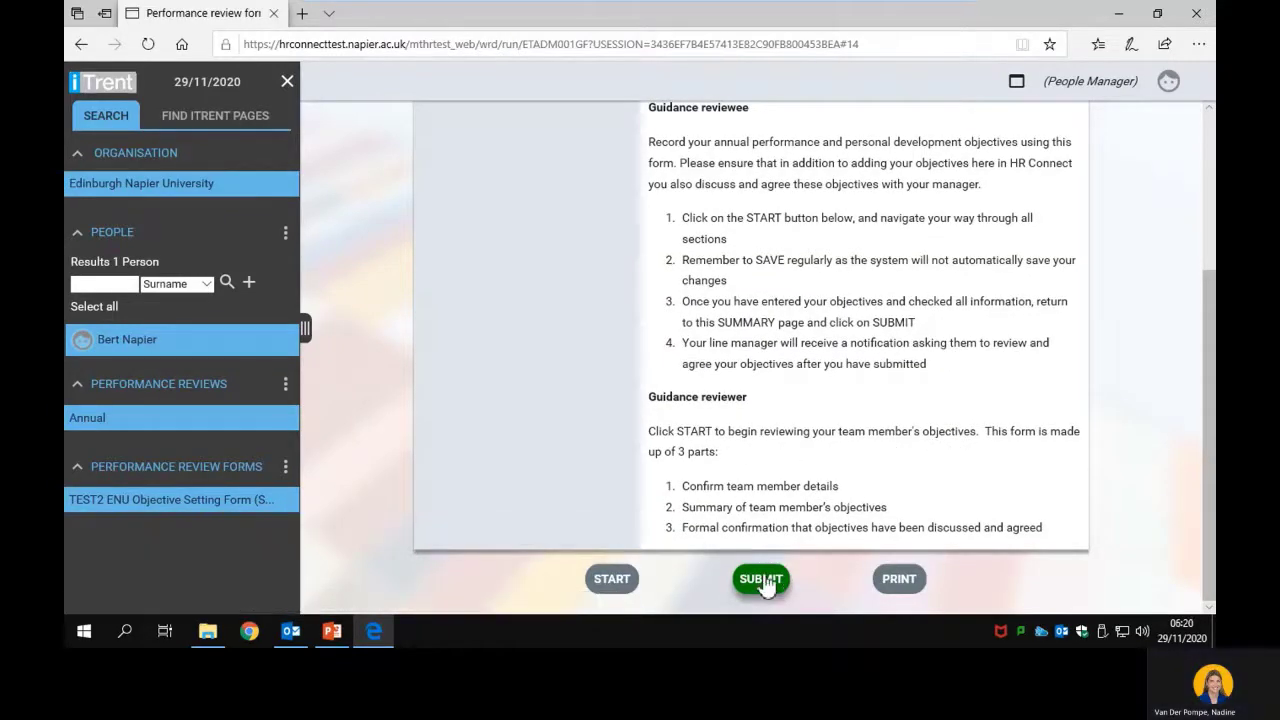
click(762, 580)
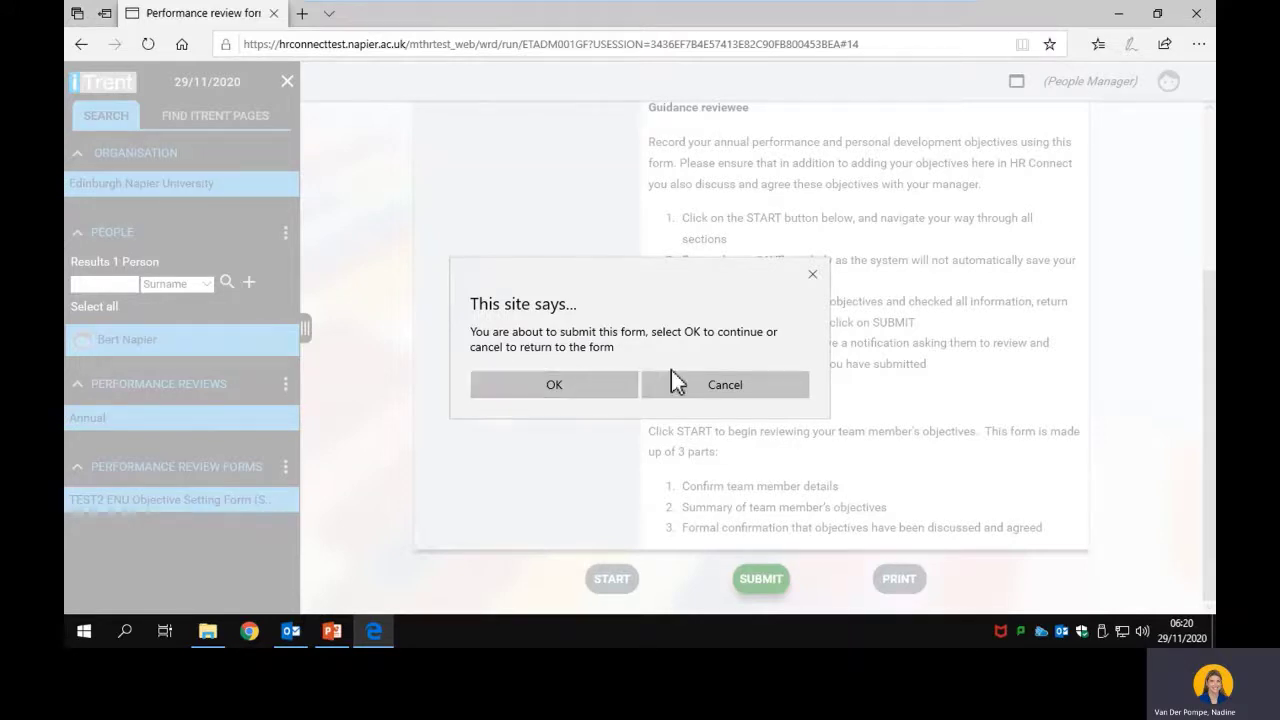
click(570, 387)
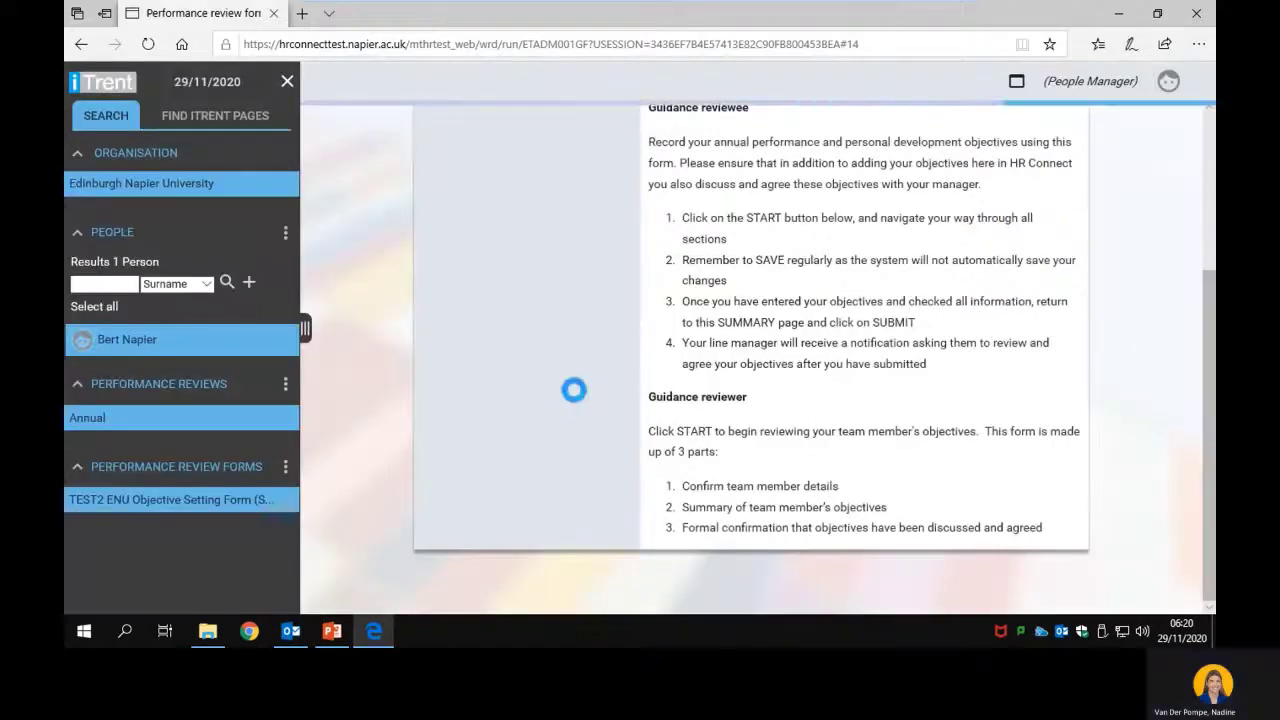